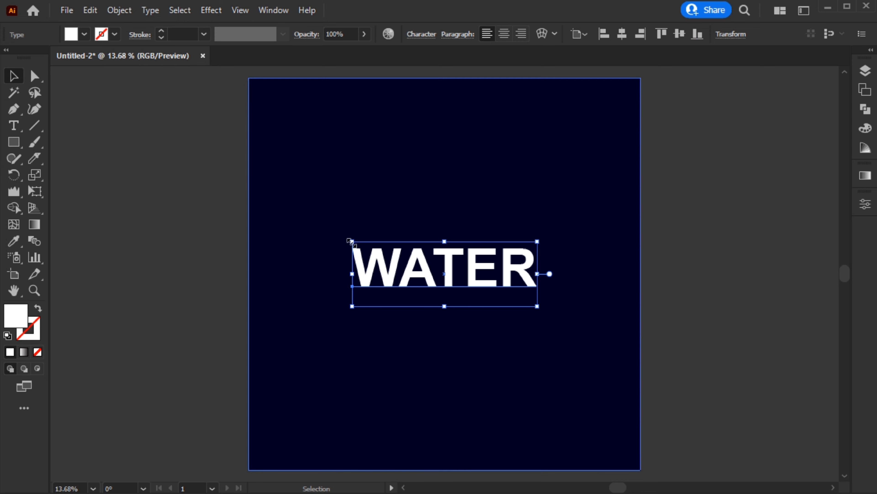
Step: Enlarge the WATER text proportionally and centre it horizontally and vertically on the artboard
{"action": "left_click_drag", "start_coordinate": [348, 242], "coordinate": [280, 193]}
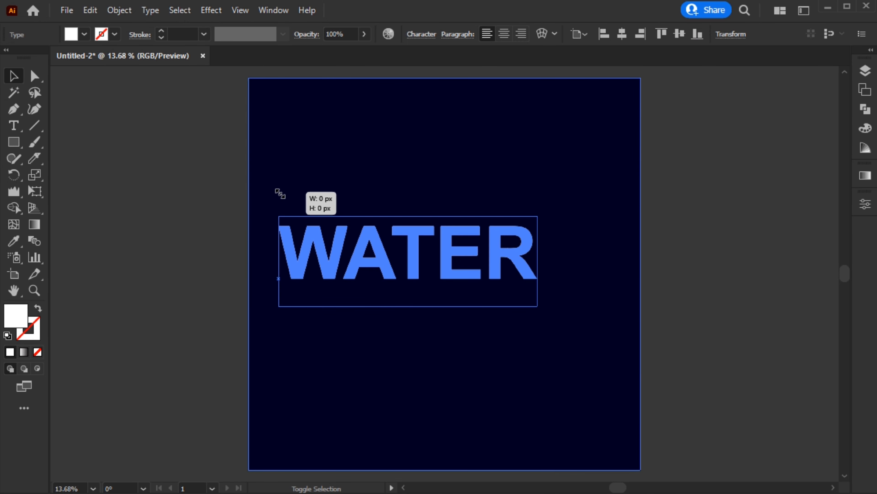
{"action": "left_click", "coordinate": [621, 33]}
{"action": "left_click", "coordinate": [679, 34]}
{"action": "left_click", "coordinate": [171, 243]}
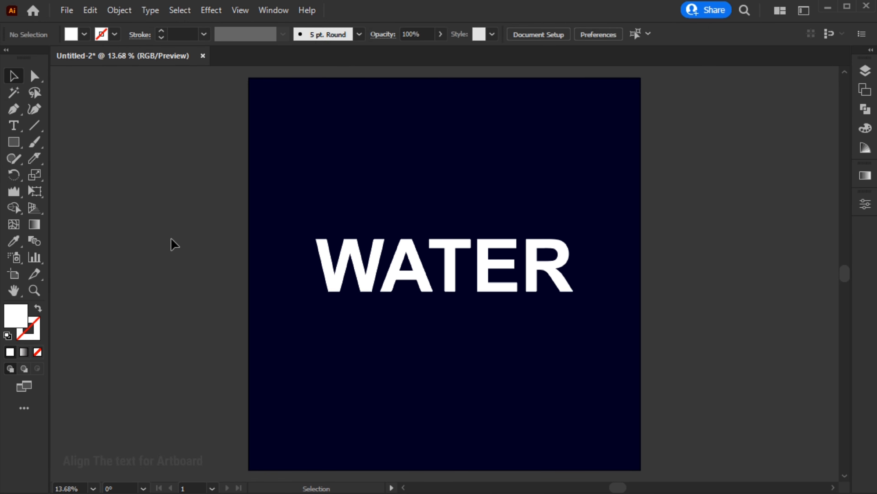
Step: Expand the WATER text's object and fill into editable outlines
{"action": "left_click", "coordinate": [373, 289]}
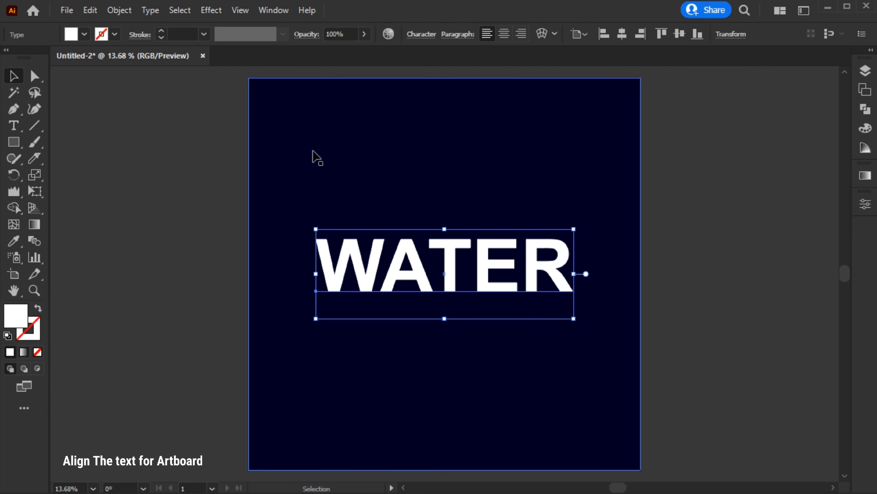
{"action": "left_click", "coordinate": [119, 10]}
{"action": "left_click", "coordinate": [312, 171]}
{"action": "left_click", "coordinate": [406, 331]}
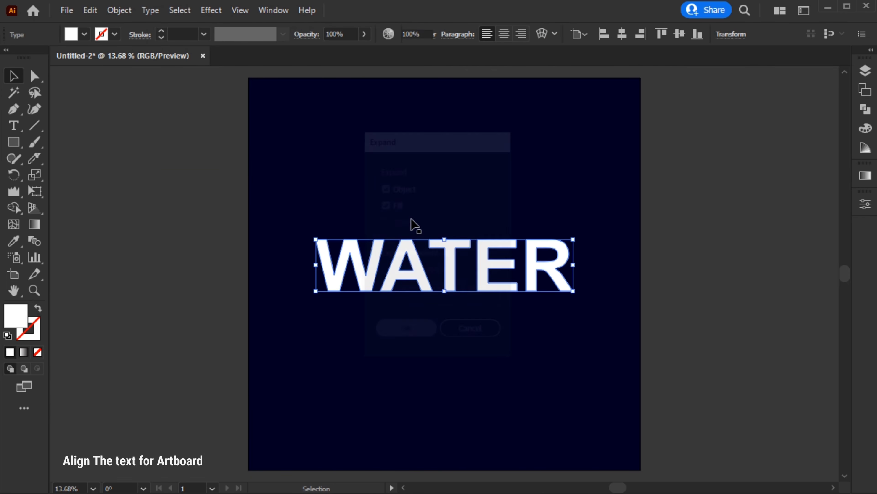
Step: Show the rulers and place a horizontal guide across the lower part of the WATER letters
{"action": "mouse_move", "coordinate": [34, 158]}
{"action": "left_mouse_down"}
{"action": "mouse_move", "coordinate": [118, 169]}
{"action": "mouse_move", "coordinate": [86, 191]}
{"action": "left_mouse_up"}
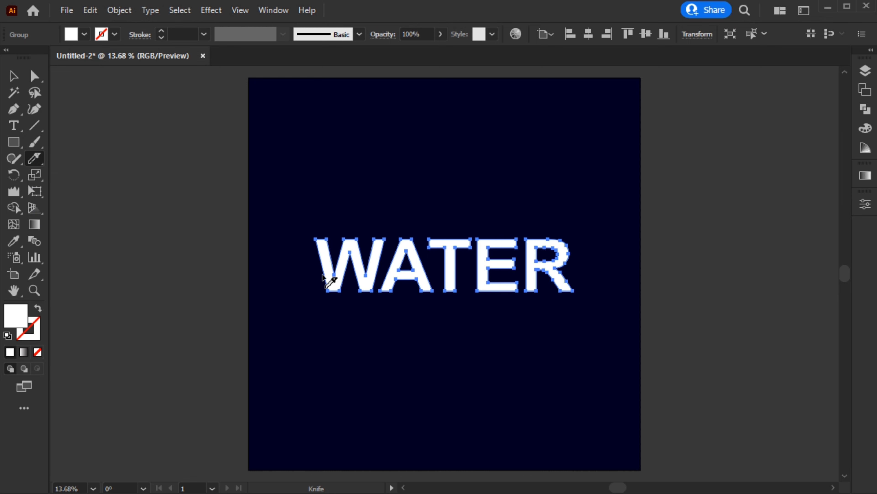
{"action": "key", "text": "ctrl+r"}
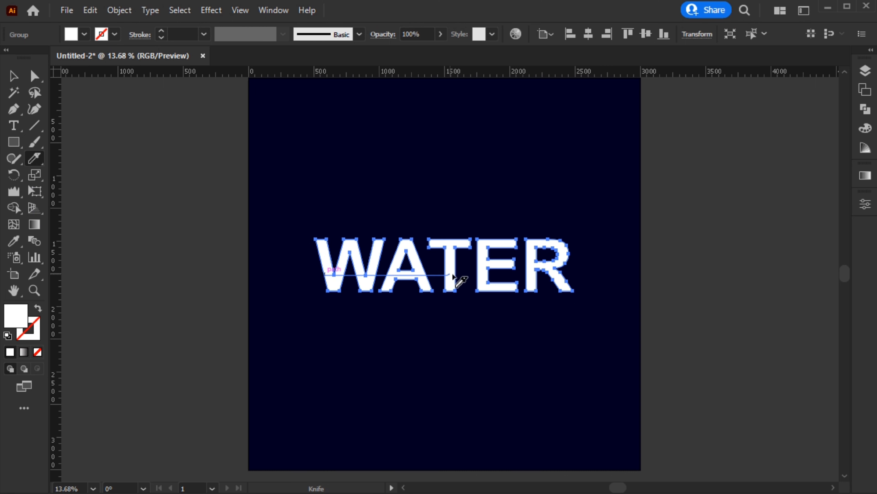
{"action": "left_click_drag", "start_coordinate": [525, 281], "coordinate": [534, 280]}
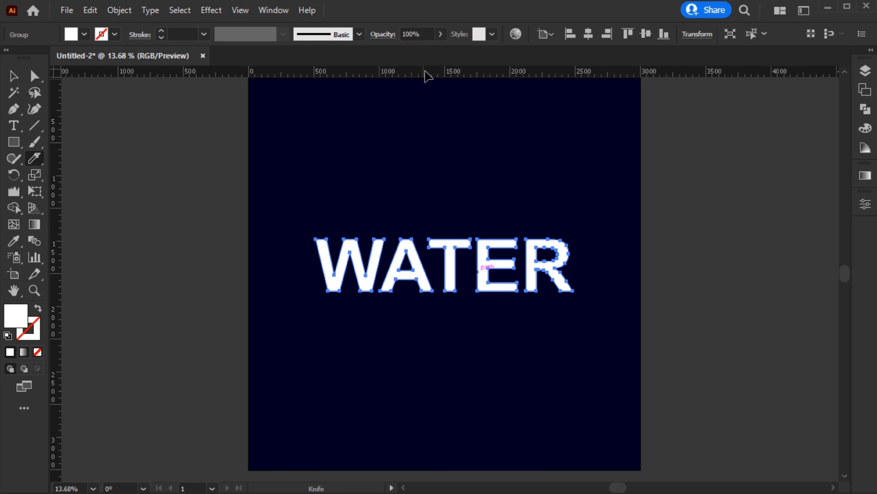
{"action": "left_click_drag", "start_coordinate": [425, 73], "coordinate": [455, 227]}
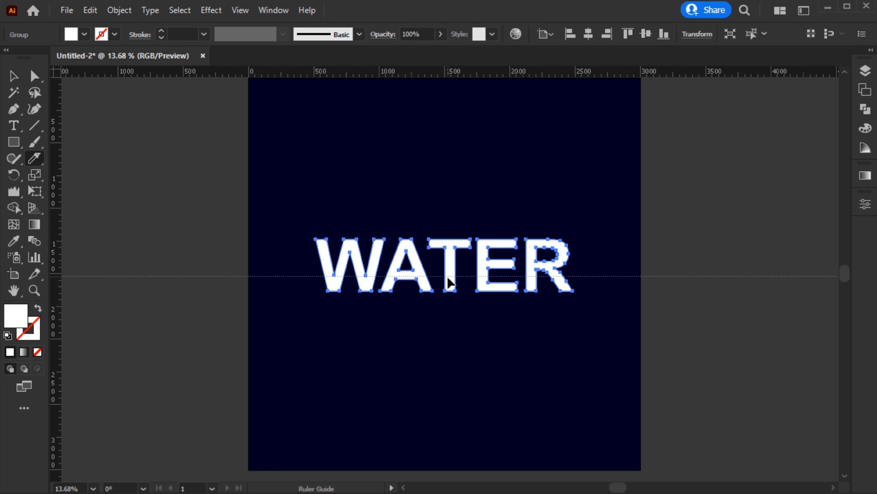
{"action": "left_click_drag", "start_coordinate": [448, 277], "coordinate": [448, 277]}
{"action": "key", "text": "v"}
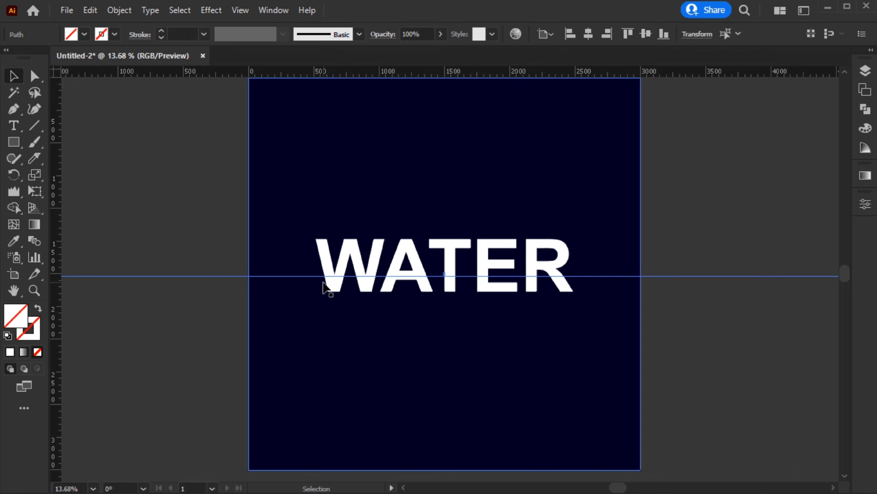
Step: Slice the WATER outlines horizontally along the guide with the Knife tool and deselect them
{"action": "left_click", "coordinate": [330, 287]}
{"action": "left_click", "coordinate": [35, 157]}
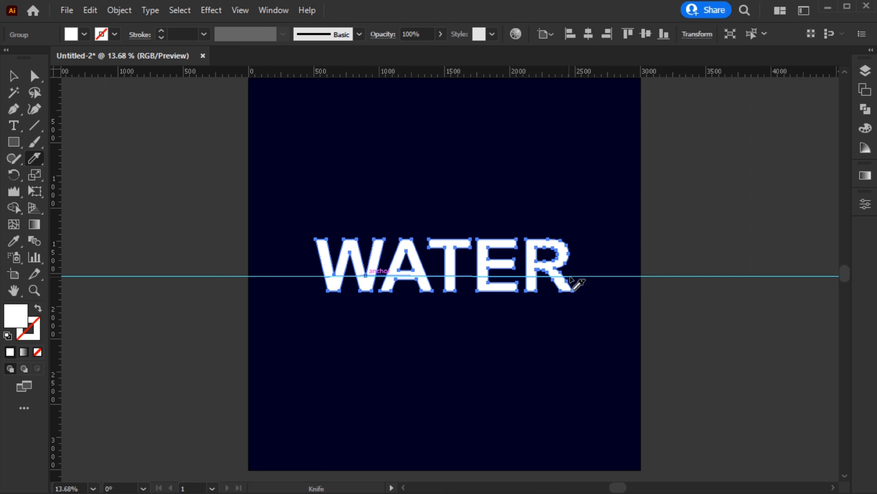
{"action": "key", "text": "ctrl+shift+a"}
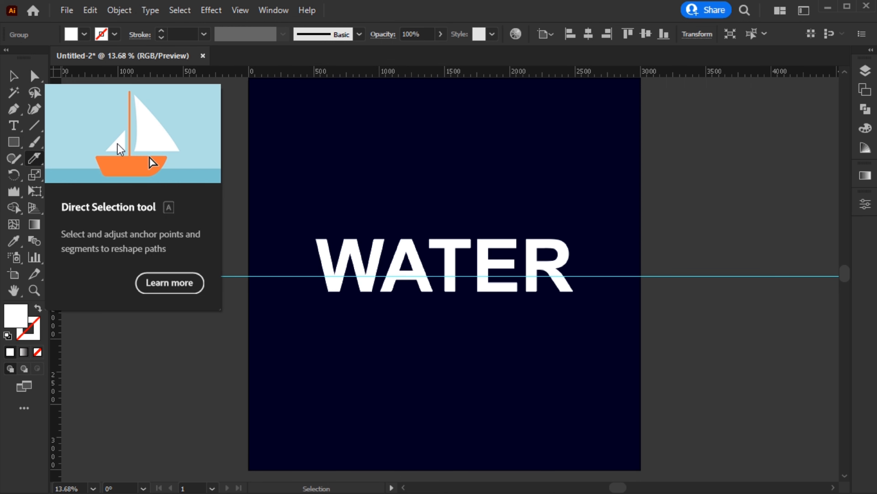
Step: Ungroup the sliced WATER lettering into separate pieces
{"action": "key", "text": "v"}
{"action": "left_click", "coordinate": [315, 256]}
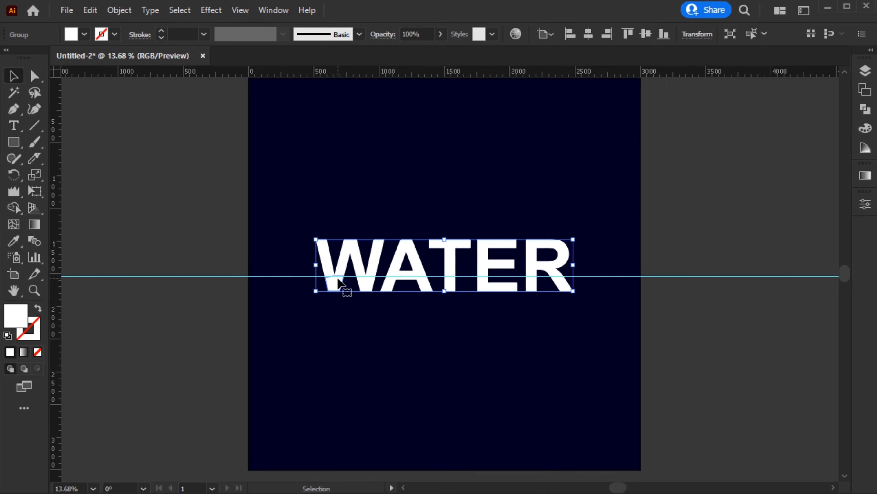
{"action": "left_click", "coordinate": [119, 10]}
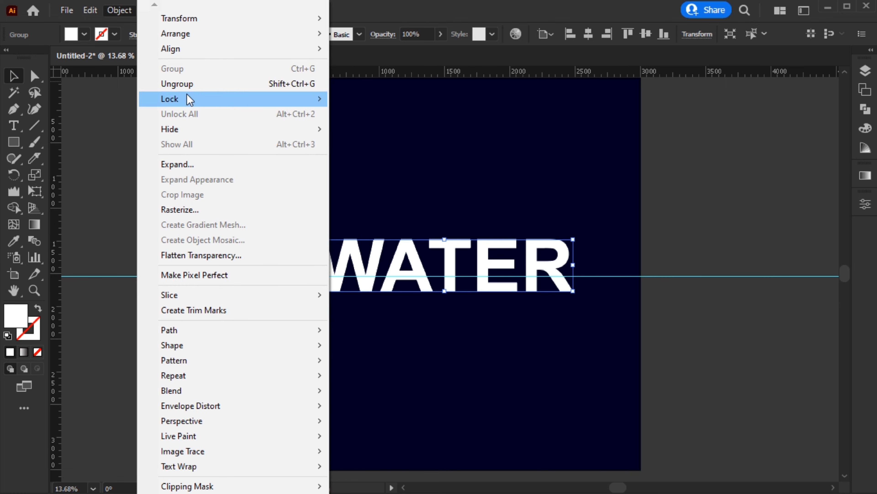
{"action": "left_click", "coordinate": [299, 83]}
{"action": "left_click", "coordinate": [711, 301]}
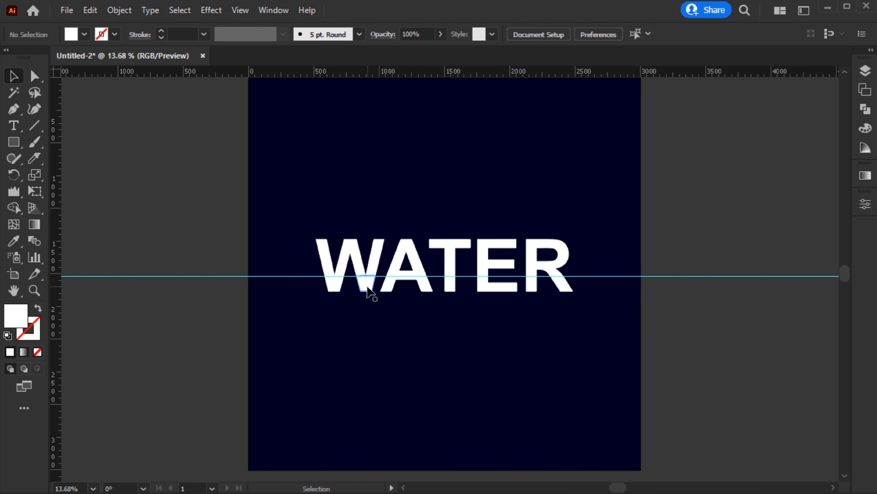
Step: Group all the letter pieces below the guide
{"action": "left_click", "coordinate": [366, 287]}
{"action": "left_click", "coordinate": [333, 284], "text": "shift"}
{"action": "left_click", "coordinate": [394, 285], "text": "shift"}
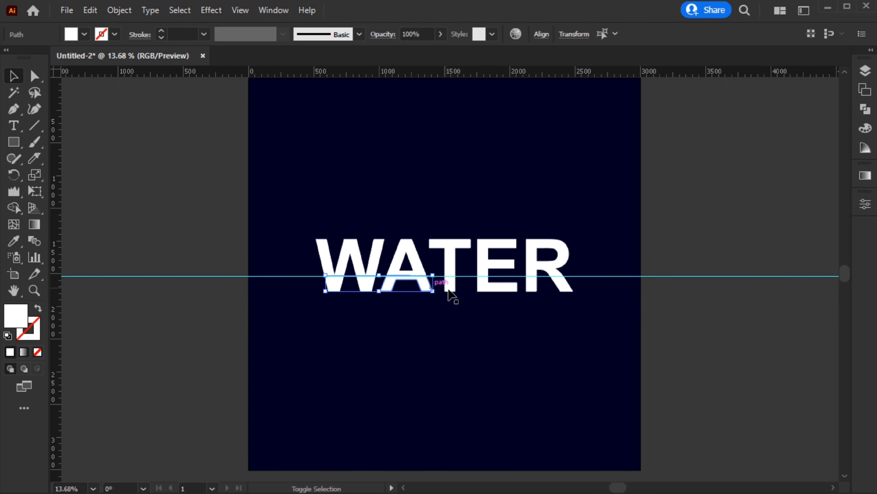
{"action": "left_click", "coordinate": [449, 285], "text": "shift"}
{"action": "left_click", "coordinate": [494, 287], "text": "shift"}
{"action": "left_click", "coordinate": [552, 288], "text": "shift"}
{"action": "key", "text": "ctrl+g"}
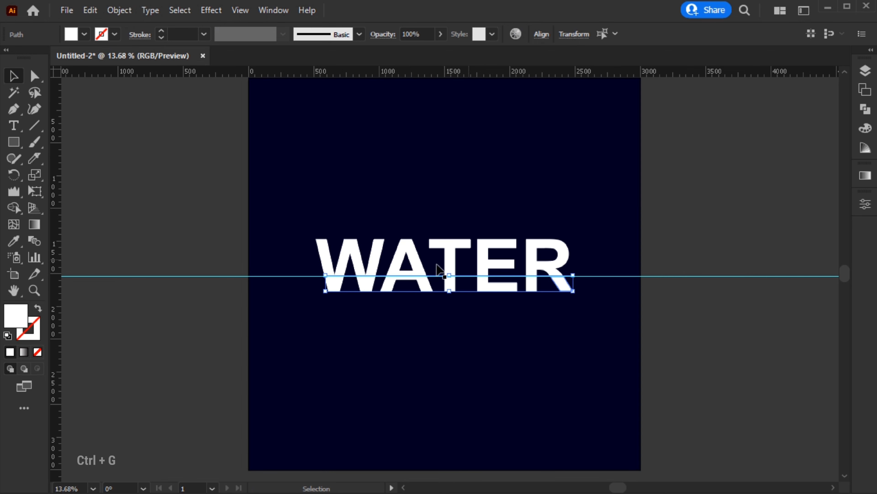
Step: Group all the letter pieces above the guide and deselect them
{"action": "left_click", "coordinate": [343, 252]}
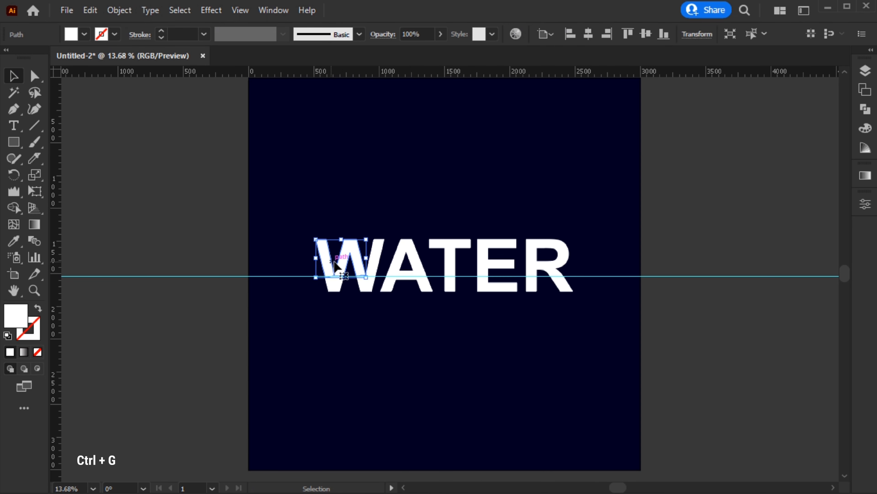
{"action": "left_click", "coordinate": [404, 256], "text": "shift"}
{"action": "left_click", "coordinate": [449, 249], "text": "shift"}
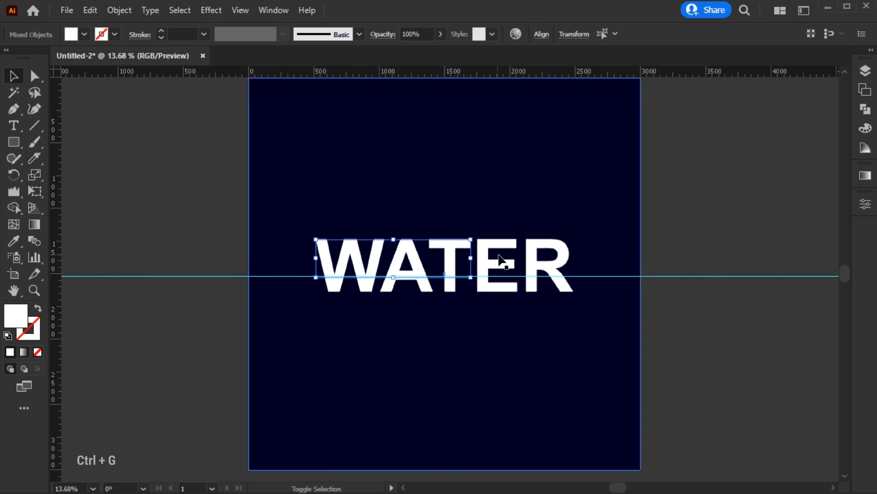
{"action": "left_click", "coordinate": [500, 258], "text": "shift"}
{"action": "left_click", "coordinate": [545, 256], "text": "shift"}
{"action": "key", "text": "ctrl+g"}
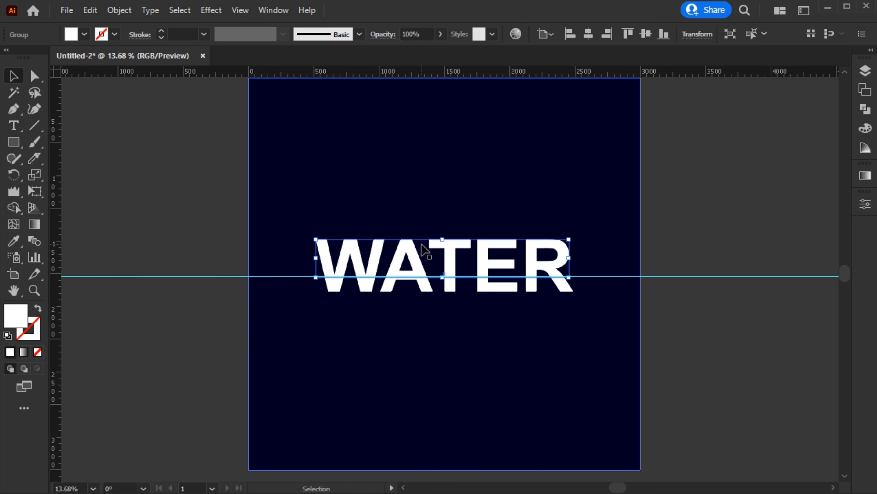
{"action": "left_click", "coordinate": [143, 107]}
Step: Remove the horizontal guide from the artboard
{"action": "left_click", "coordinate": [356, 289]}
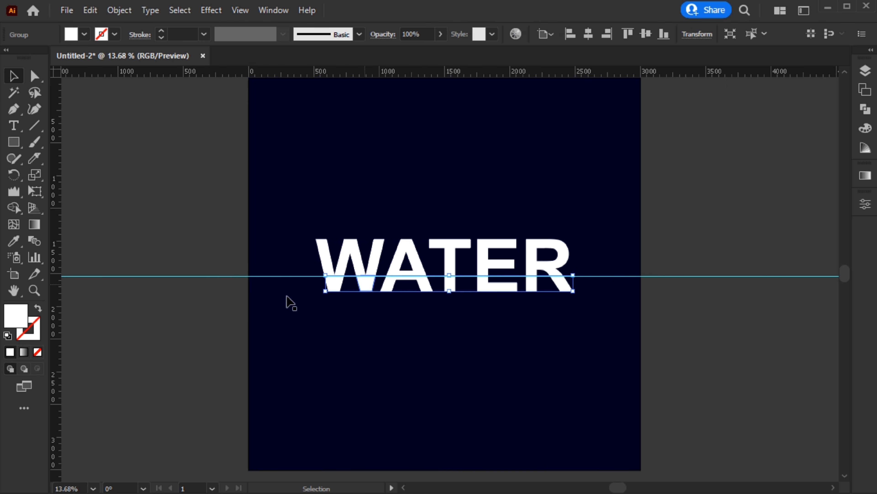
{"action": "left_click", "coordinate": [240, 11]}
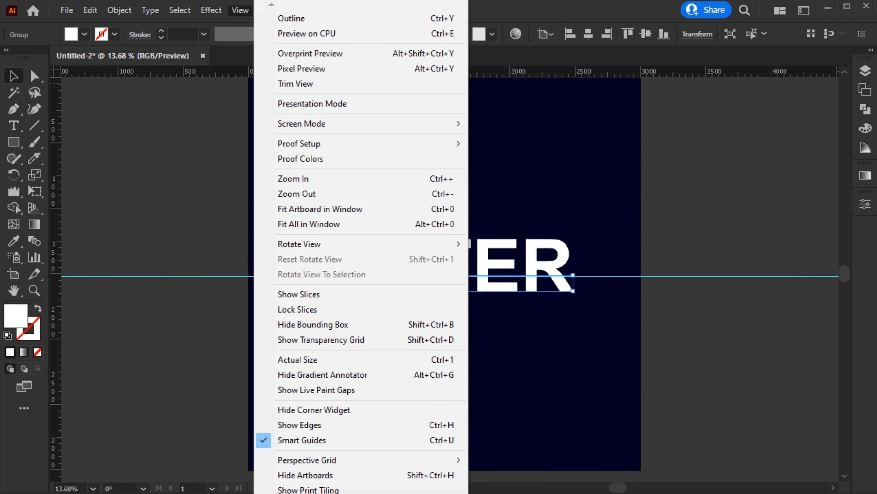
{"action": "scroll", "coordinate": [361, 242], "scroll_direction": "down", "scroll_amount": 4}
{"action": "scroll", "coordinate": [303, 442], "scroll_direction": "down", "scroll_amount": 1}
{"action": "mouse_move", "coordinate": [303, 442]}
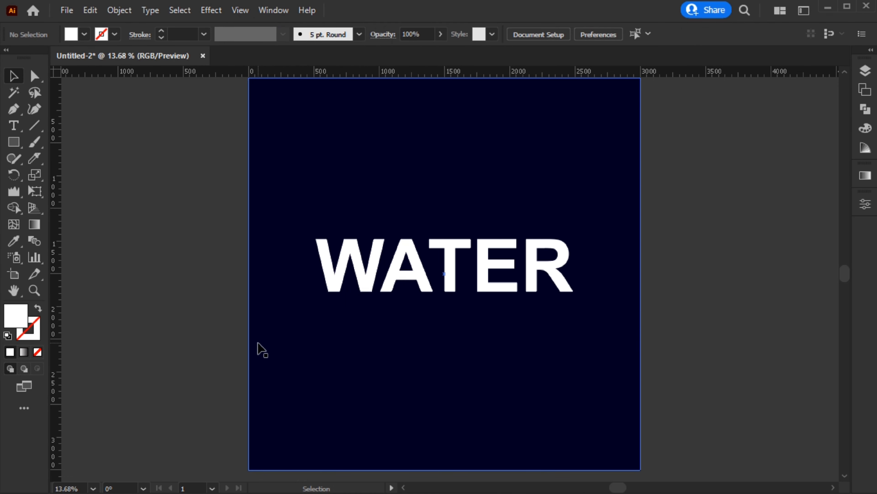
Step: Distort the lower letter group with the Wrinkle tool set to 100% horizontal, 0% vertical and detail 5
{"action": "left_click", "coordinate": [381, 282]}
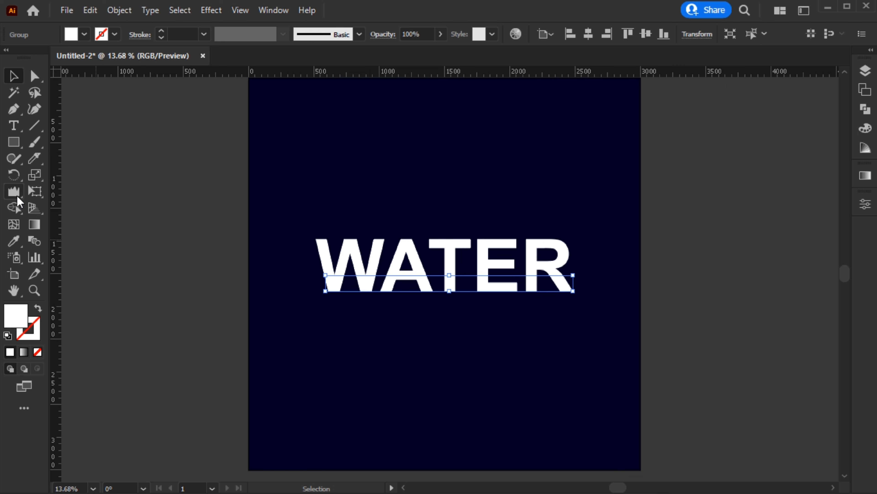
{"action": "double_click", "coordinate": [16, 193]}
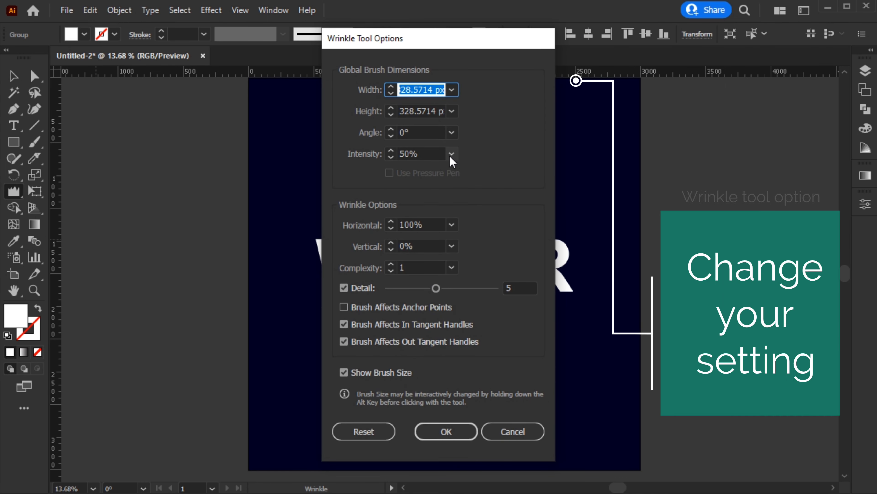
{"action": "left_click", "coordinate": [452, 246]}
{"action": "left_click", "coordinate": [463, 262]}
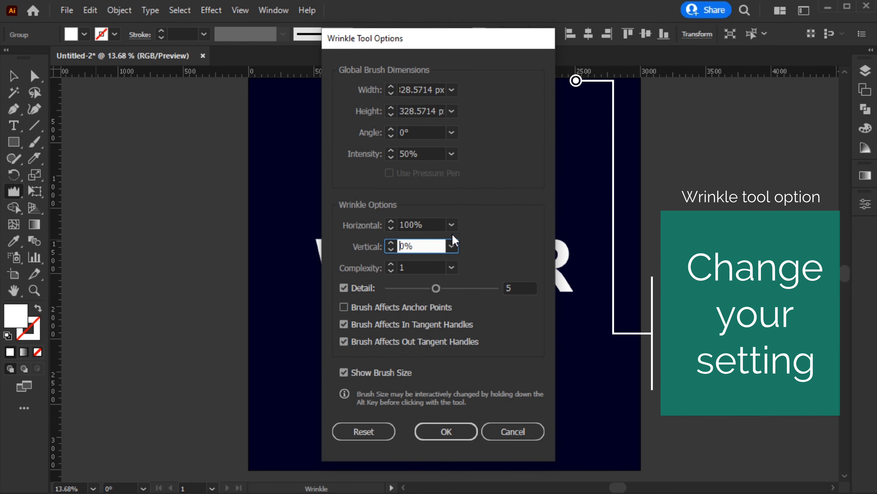
{"action": "left_click", "coordinate": [423, 225]}
{"action": "double_click", "coordinate": [423, 225]}
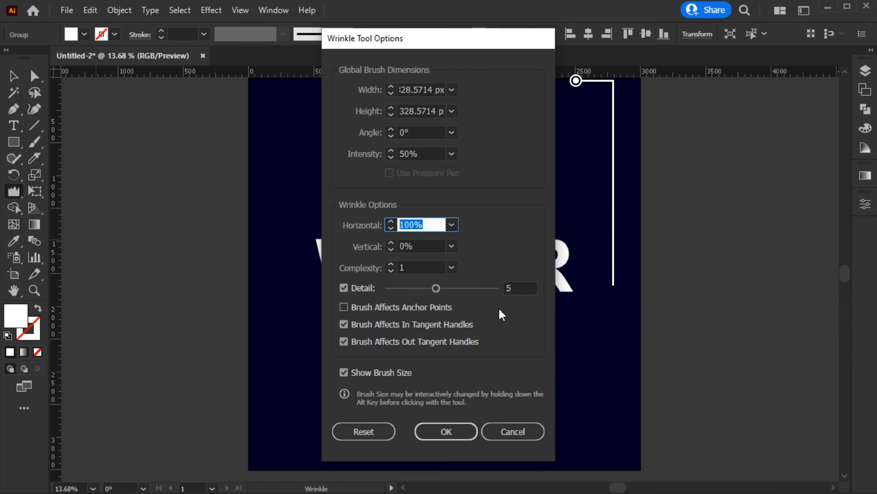
{"action": "double_click", "coordinate": [506, 289]}
{"action": "left_click", "coordinate": [448, 434]}
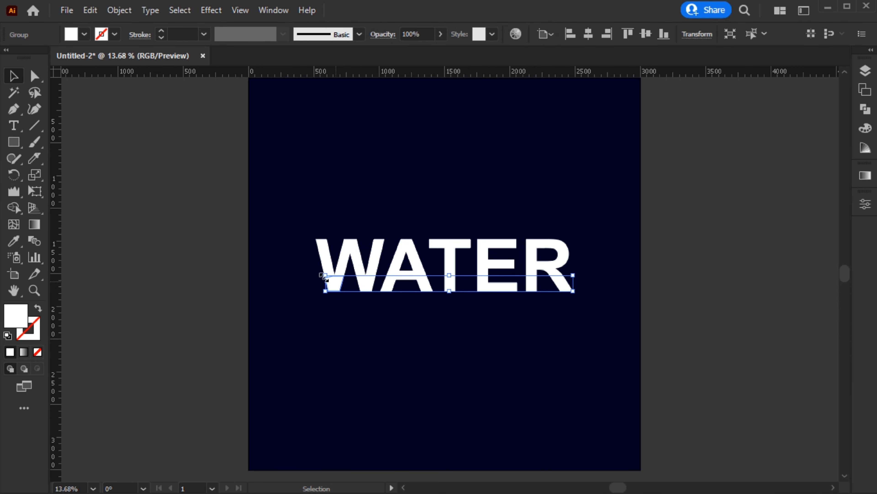
{"action": "mouse_move", "coordinate": [302, 267]}
{"action": "left_mouse_down"}
{"action": "mouse_move", "coordinate": [319, 284]}
{"action": "mouse_move", "coordinate": [348, 288]}
{"action": "mouse_move", "coordinate": [587, 286]}
{"action": "left_mouse_up"}
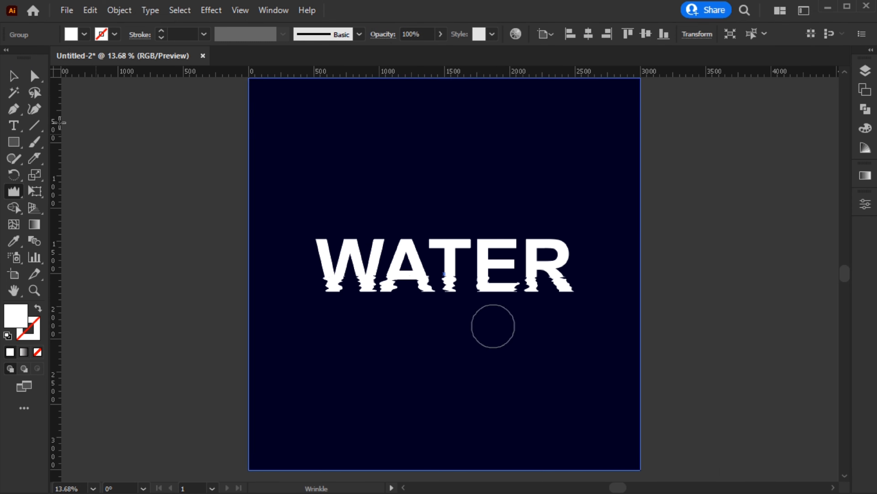
{"action": "left_click", "coordinate": [13, 75]}
Step: Fill the wrinkled lower group with a linear gradient from white to the navy sampled from the background
{"action": "left_click", "coordinate": [865, 176]}
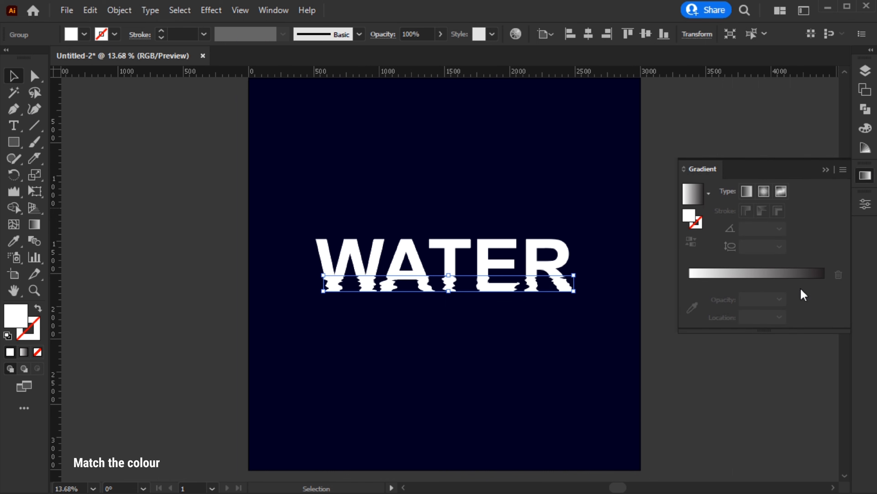
{"action": "left_click", "coordinate": [797, 275]}
{"action": "left_click", "coordinate": [825, 283]}
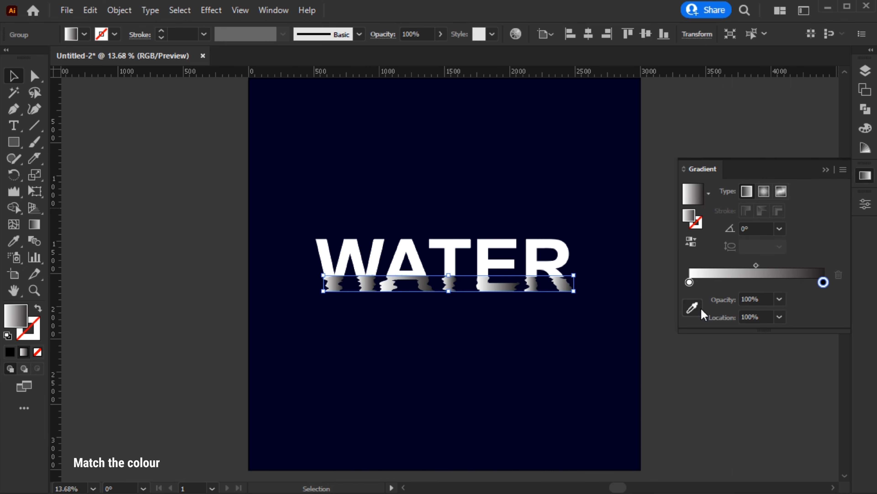
{"action": "left_click", "coordinate": [692, 307]}
{"action": "left_click", "coordinate": [533, 337]}
{"action": "key", "text": "Escape"}
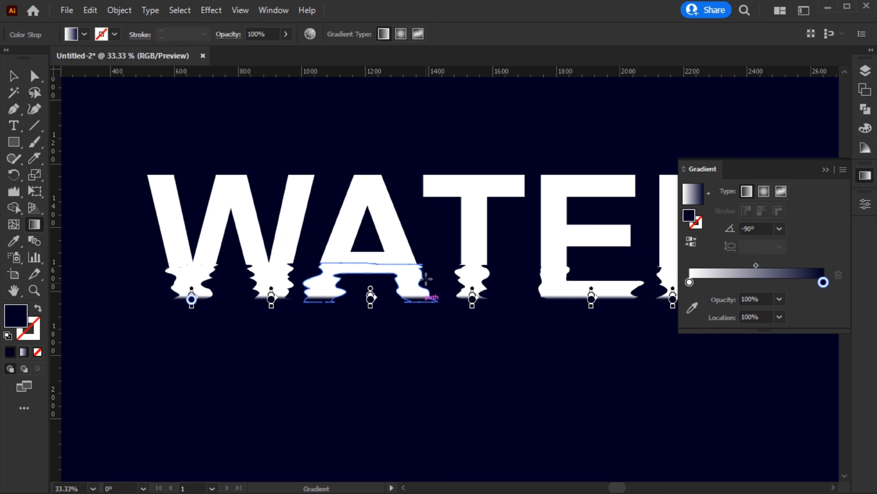
Step: Redraw the white-to-navy gradient as a short vertical fade across the wrinkled lower group and fine-tune the midpoints on individual letter pieces
{"action": "left_click_drag", "start_coordinate": [430, 260], "coordinate": [431, 295]}
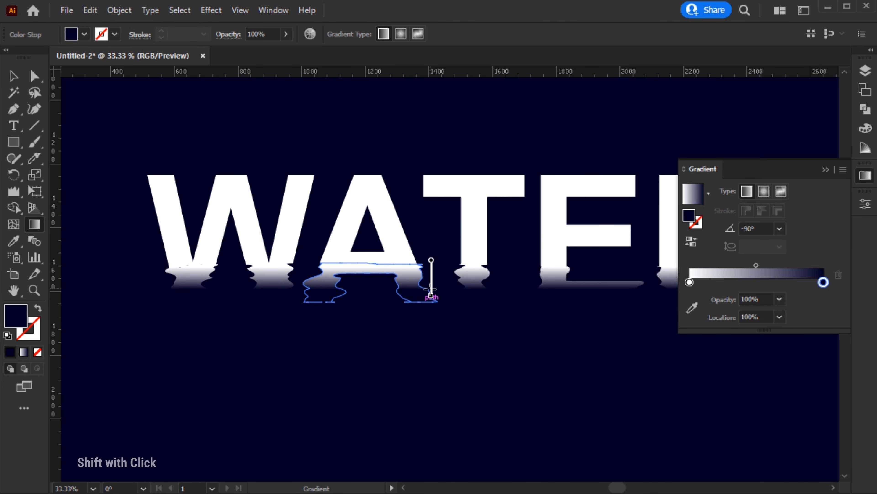
{"action": "key", "text": "ctrl+a"}
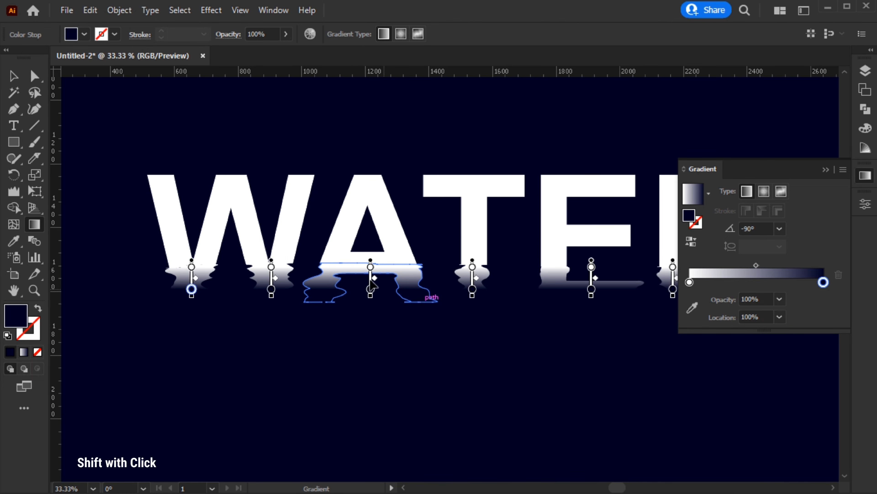
{"action": "left_click_drag", "start_coordinate": [375, 277], "coordinate": [375, 274]}
{"action": "left_click_drag", "start_coordinate": [276, 277], "coordinate": [276, 275]}
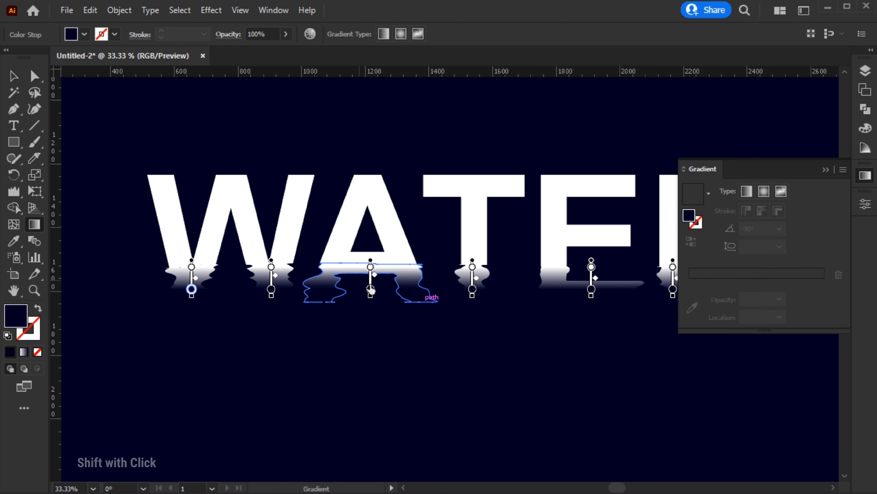
{"action": "left_click_drag", "start_coordinate": [195, 277], "coordinate": [196, 275]}
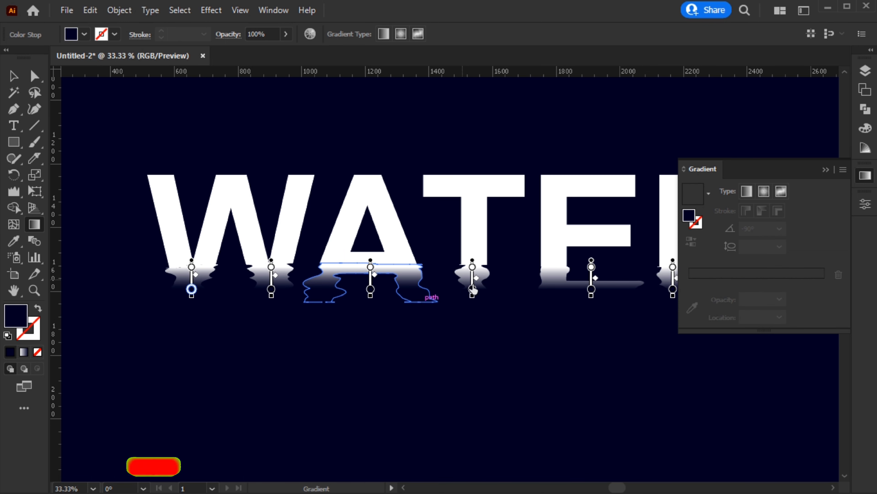
{"action": "scroll", "coordinate": [486, 292], "scroll_direction": "right", "scroll_amount": 5}
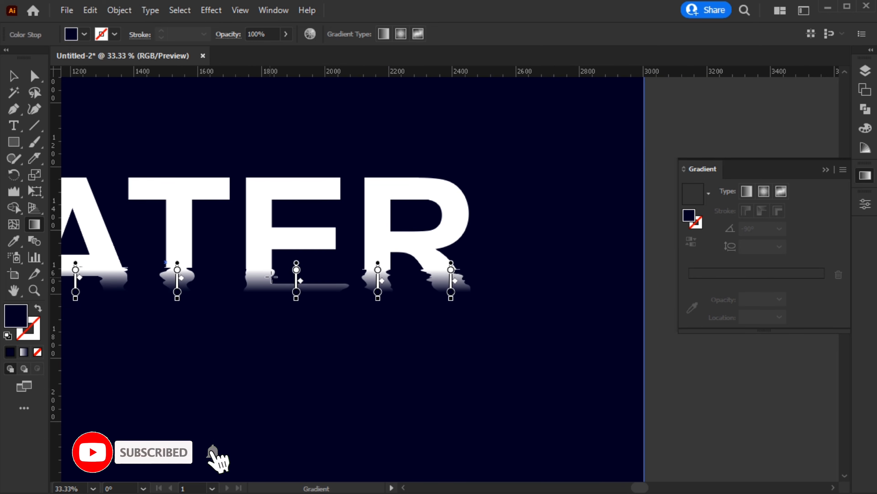
{"action": "left_click_drag", "start_coordinate": [299, 278], "coordinate": [300, 279]}
{"action": "left_click_drag", "start_coordinate": [382, 281], "coordinate": [382, 278]}
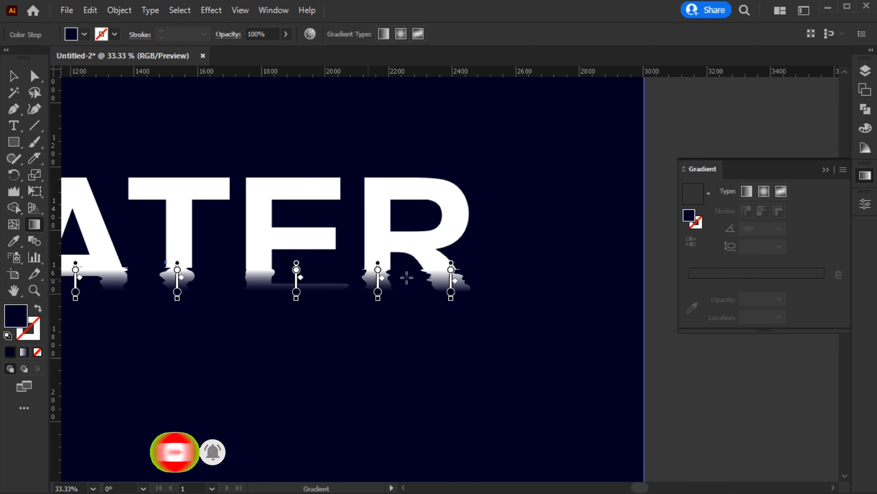
{"action": "left_click_drag", "start_coordinate": [456, 280], "coordinate": [455, 278]}
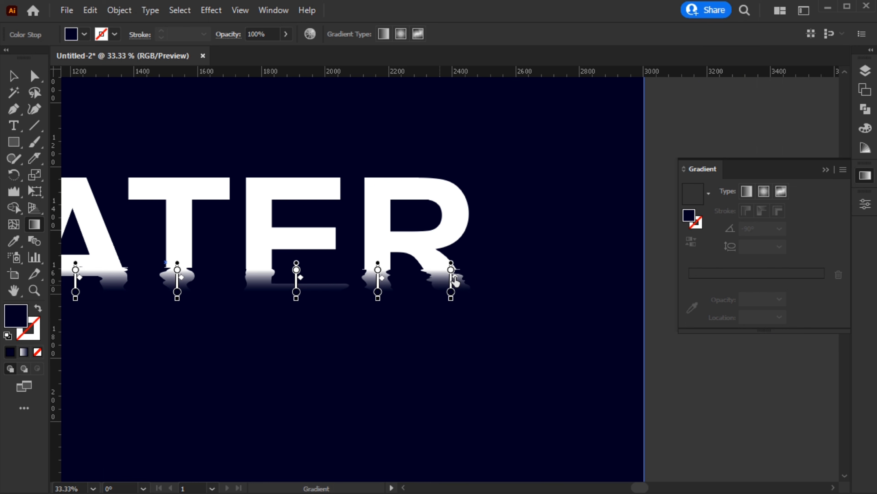
Step: Close the Gradient panel, deselect the lower group and view the WATER lettering on the whole artboard
{"action": "key", "text": "v"}
{"action": "key", "text": "ctrl+0"}
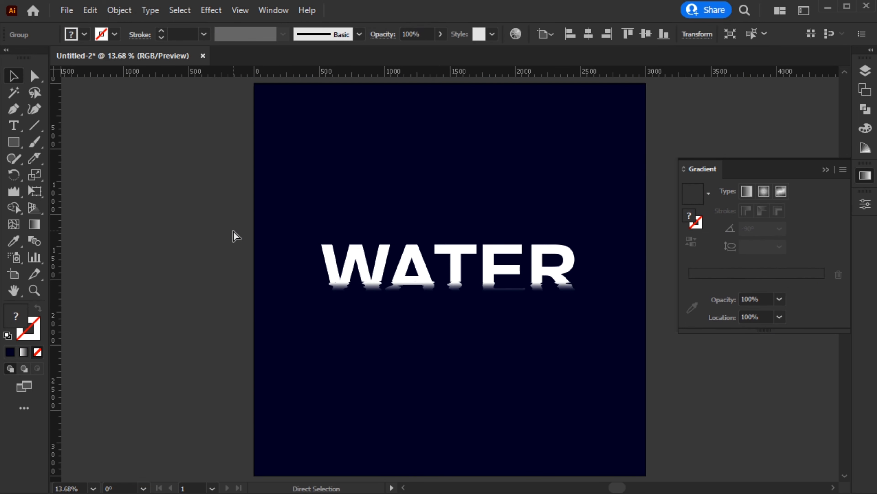
{"action": "left_click", "coordinate": [826, 170]}
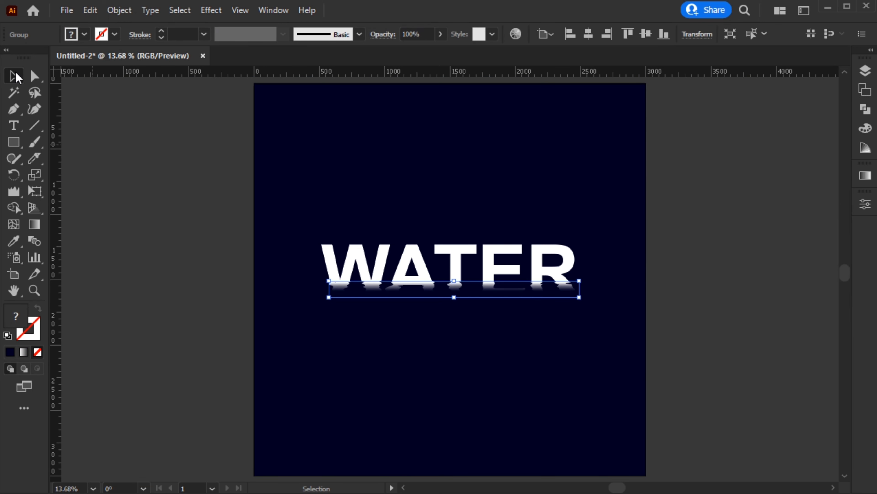
{"action": "left_click", "coordinate": [154, 177]}
{"action": "scroll", "coordinate": [522, 321], "scroll_direction": "down", "scroll_amount": 1}
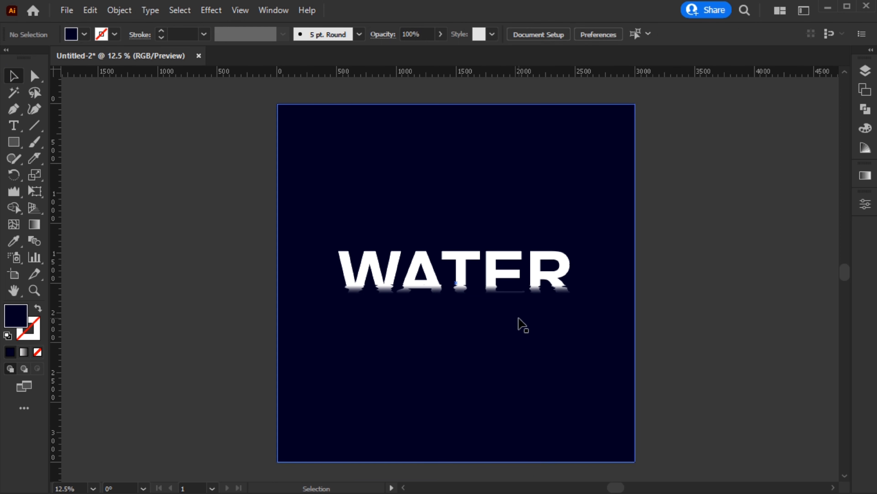
{"action": "scroll", "coordinate": [522, 324], "scroll_direction": "up", "scroll_amount": 1}
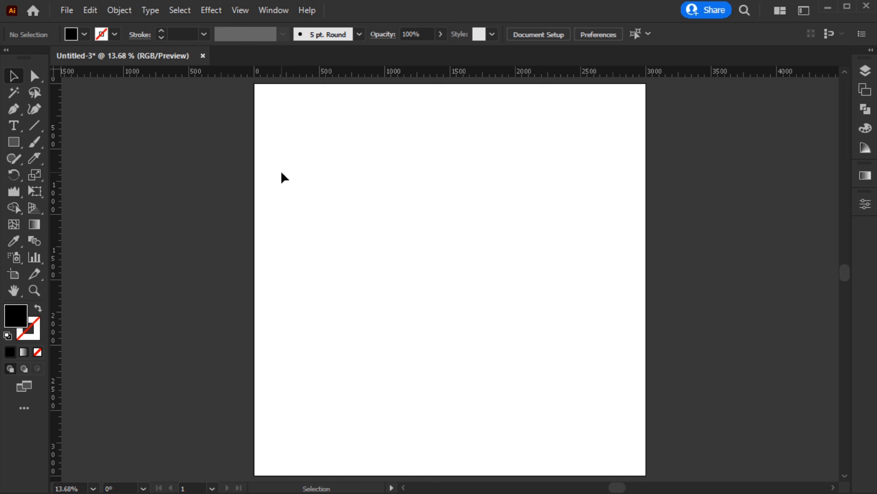
Step: Add the text CUT to the blank artboard and set its font size to 450 pt
{"action": "key", "text": "t"}
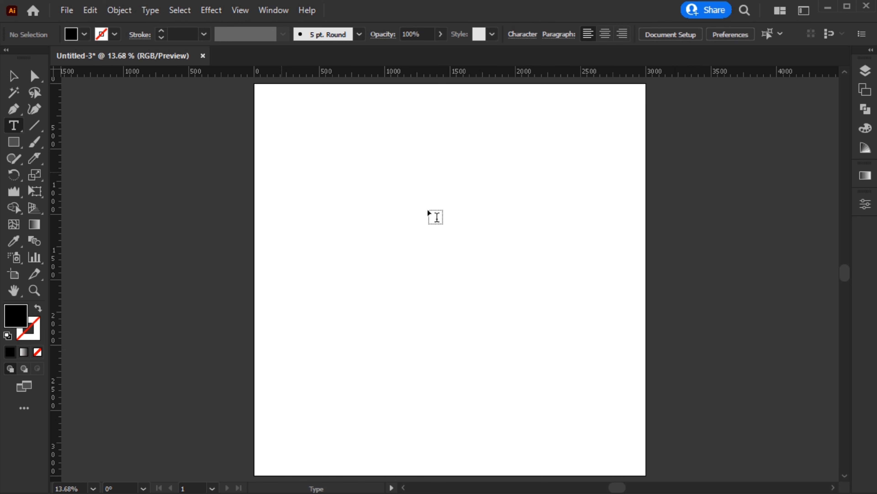
{"action": "left_click", "coordinate": [390, 212]}
{"action": "type", "text": "CUT"}
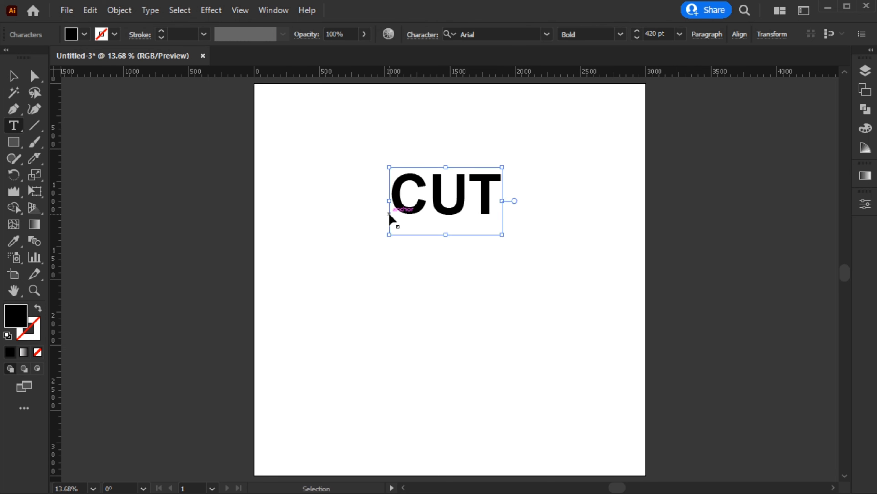
{"action": "key", "text": "ctrl+a"}
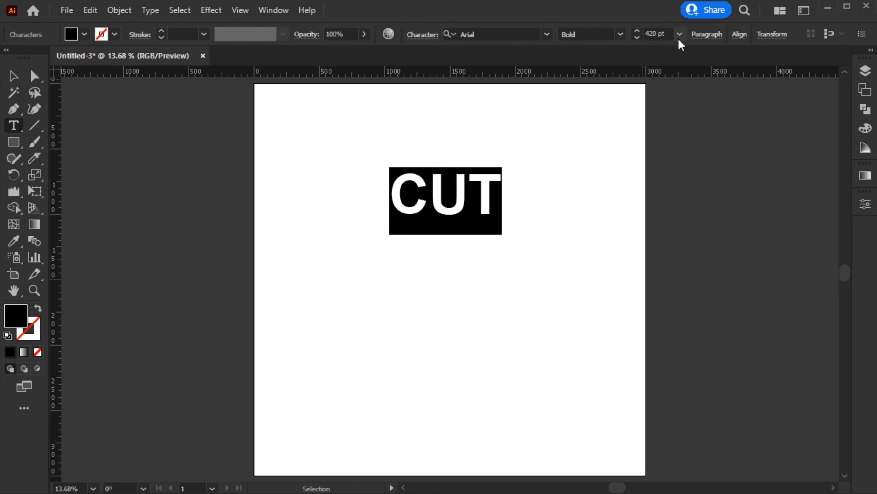
{"action": "left_click", "coordinate": [654, 33]}
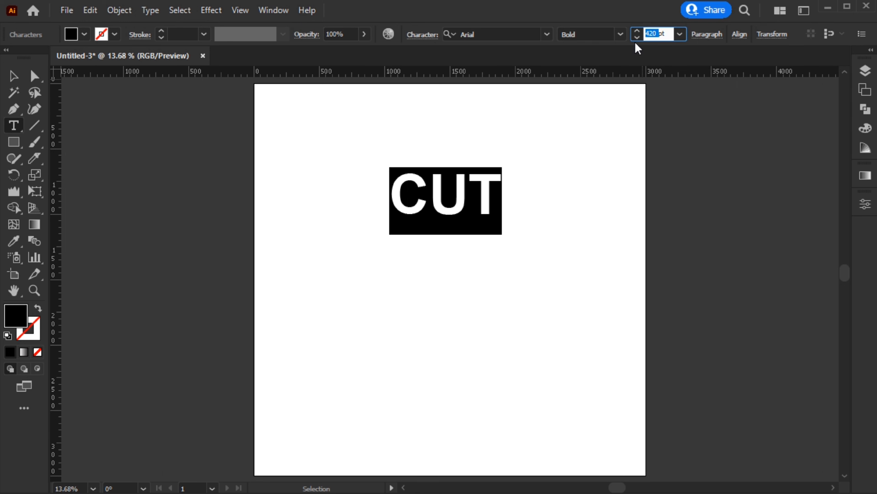
{"action": "type", "text": "450pt"}
{"action": "key", "text": "Return"}
{"action": "left_click", "coordinate": [11, 75]}
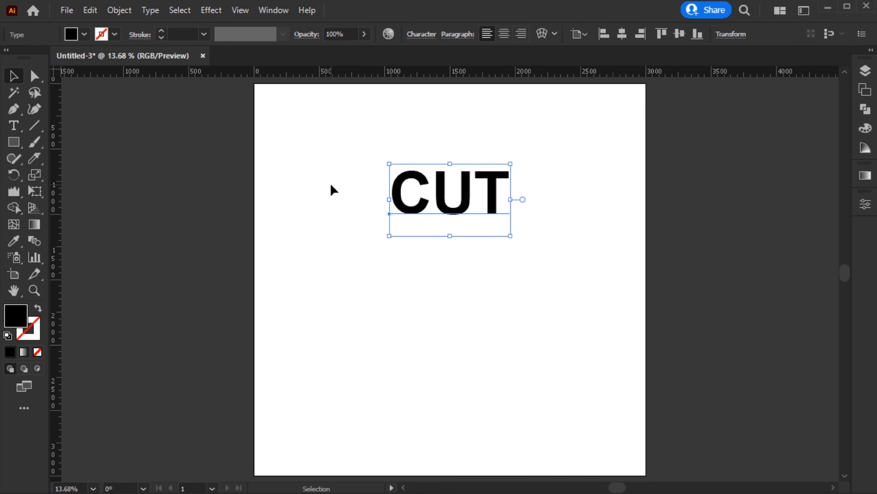
Step: Enlarge the CUT text in the middle of the artboard and place a duplicate of it outside the artboard
{"action": "left_click_drag", "start_coordinate": [510, 238], "coordinate": [583, 292]}
{"action": "left_click_drag", "start_coordinate": [511, 229], "coordinate": [182, 147]}
{"action": "left_click", "coordinate": [437, 271]}
Step: Expand the CUT text on the artboard into editable outlines
{"action": "left_click", "coordinate": [36, 162]}
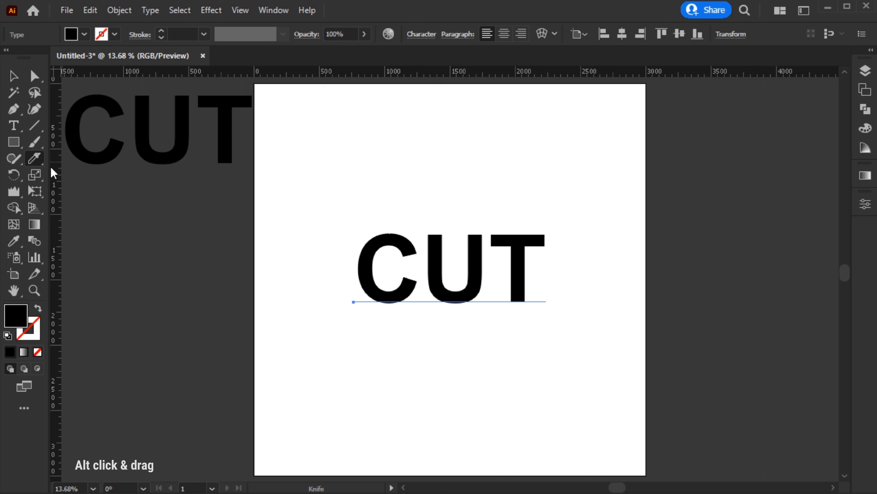
{"action": "left_click", "coordinate": [12, 75]}
{"action": "left_click", "coordinate": [119, 10]}
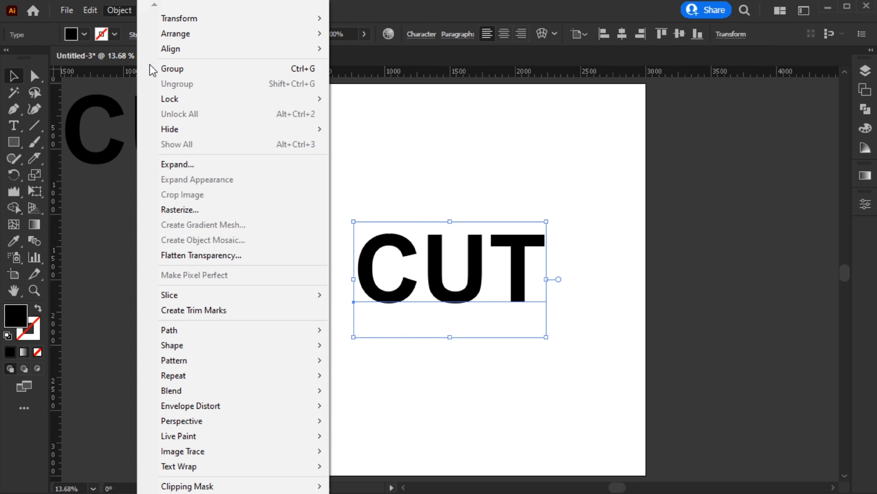
{"action": "left_click", "coordinate": [290, 168]}
{"action": "left_click", "coordinate": [424, 331]}
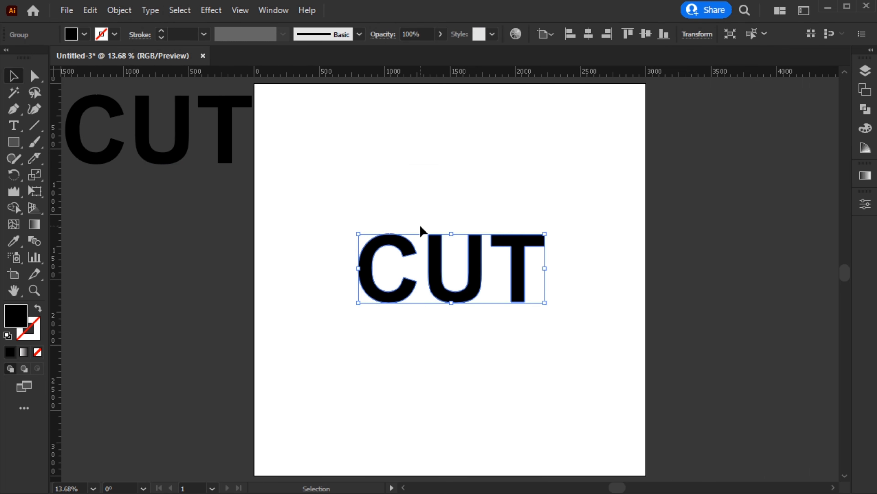
Step: Place a horizontal guide through the middle of the CUT letters and slice them along it with the Knife tool
{"action": "left_click", "coordinate": [38, 160]}
{"action": "left_click_drag", "start_coordinate": [465, 80], "coordinate": [443, 271]}
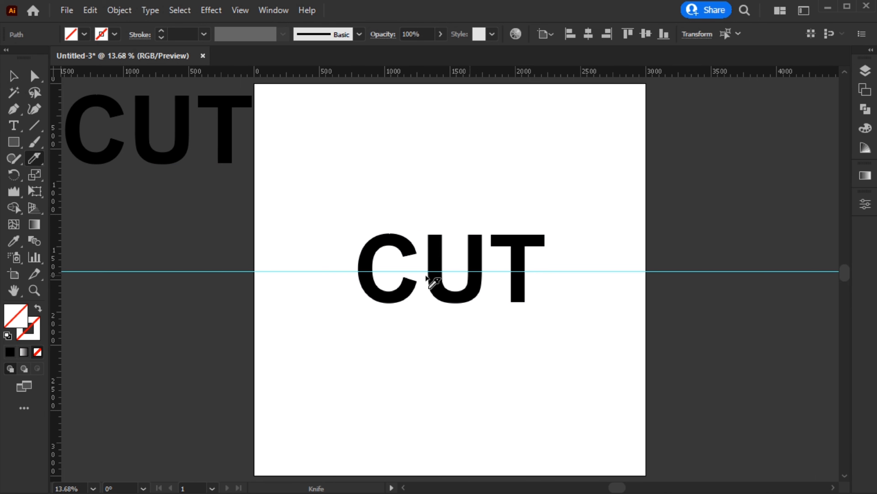
{"action": "left_click_drag", "start_coordinate": [359, 273], "coordinate": [456, 272]}
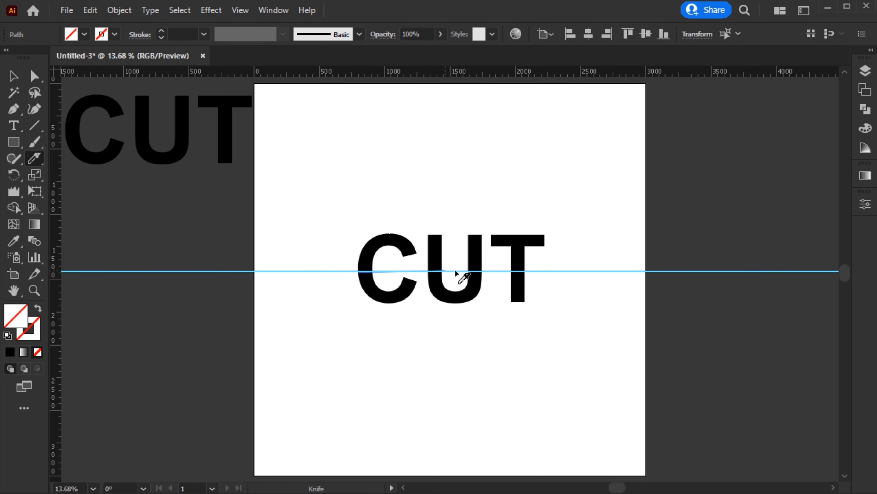
{"action": "left_click_drag", "start_coordinate": [525, 275], "coordinate": [539, 273]}
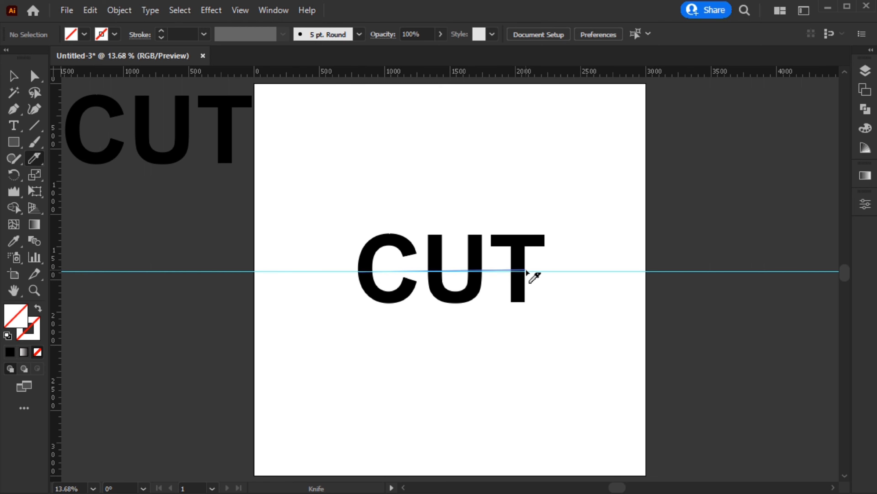
{"action": "left_click_drag", "start_coordinate": [527, 271], "coordinate": [528, 272]}
Step: Ungroup the sliced CUT lettering and check the separation by selecting the letters individually
{"action": "left_click", "coordinate": [15, 80]}
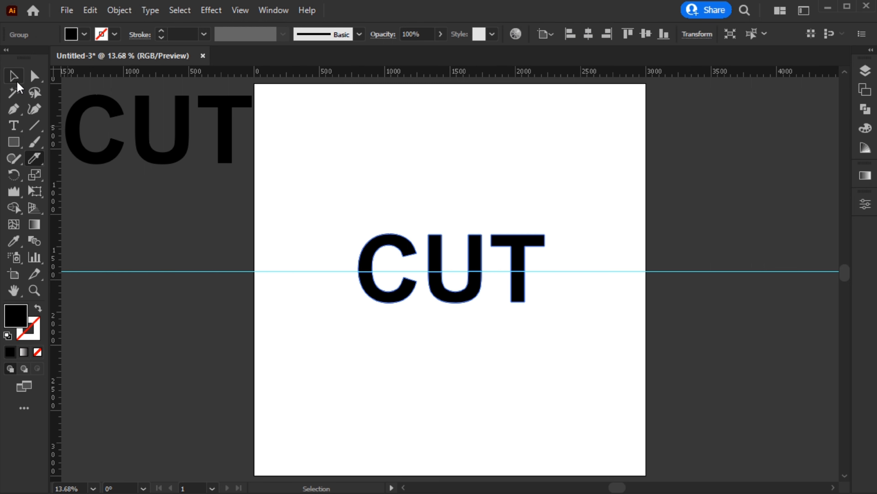
{"action": "left_click", "coordinate": [119, 10]}
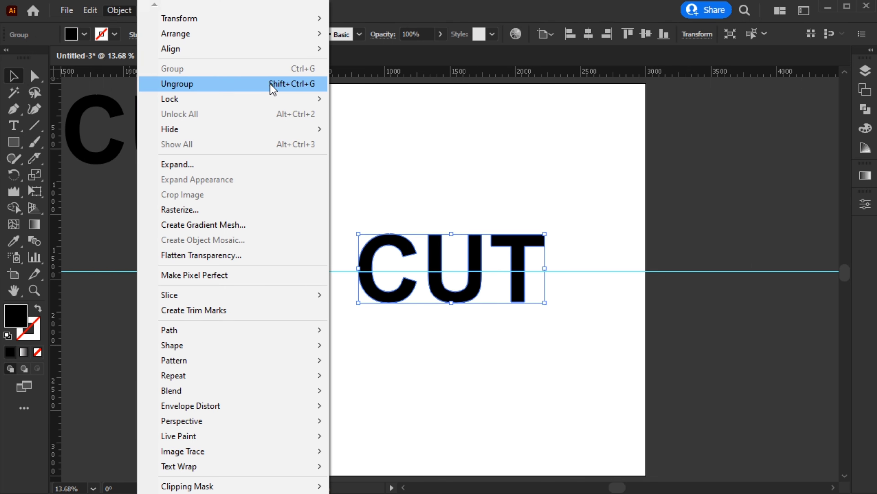
{"action": "left_click", "coordinate": [272, 86]}
{"action": "left_click", "coordinate": [436, 289]}
{"action": "left_click", "coordinate": [397, 293]}
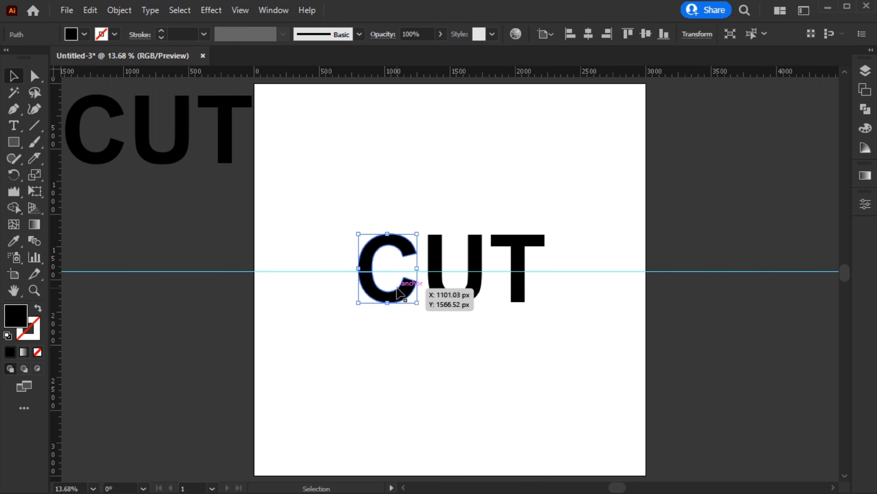
{"action": "left_click", "coordinate": [436, 292]}
{"action": "left_click", "coordinate": [520, 289]}
{"action": "left_click", "coordinate": [392, 299]}
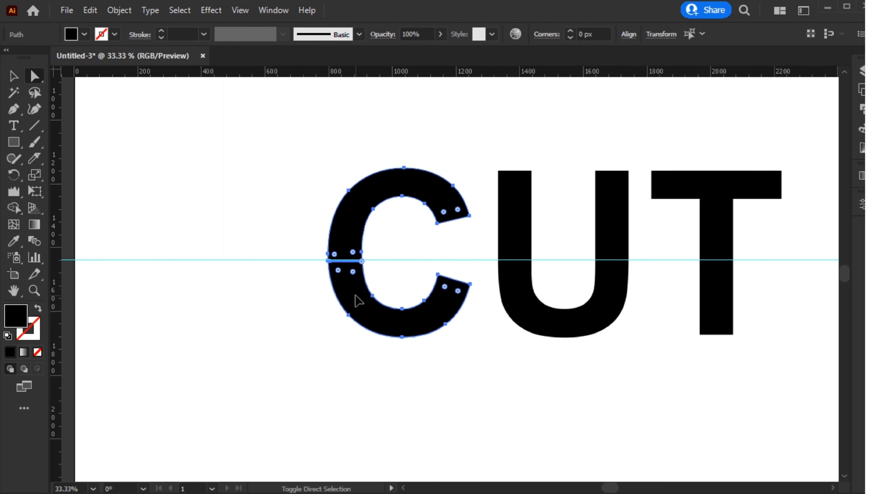
Step: Group the pieces of C, U and T that lie below the guide
{"action": "left_click", "coordinate": [386, 340]}
{"action": "left_click", "coordinate": [381, 337]}
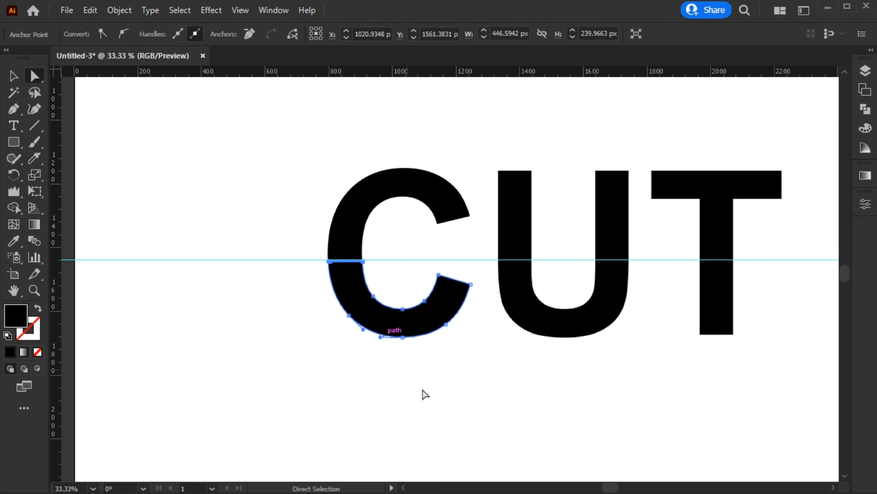
{"action": "left_click", "coordinate": [563, 333]}
{"action": "left_click", "coordinate": [705, 328]}
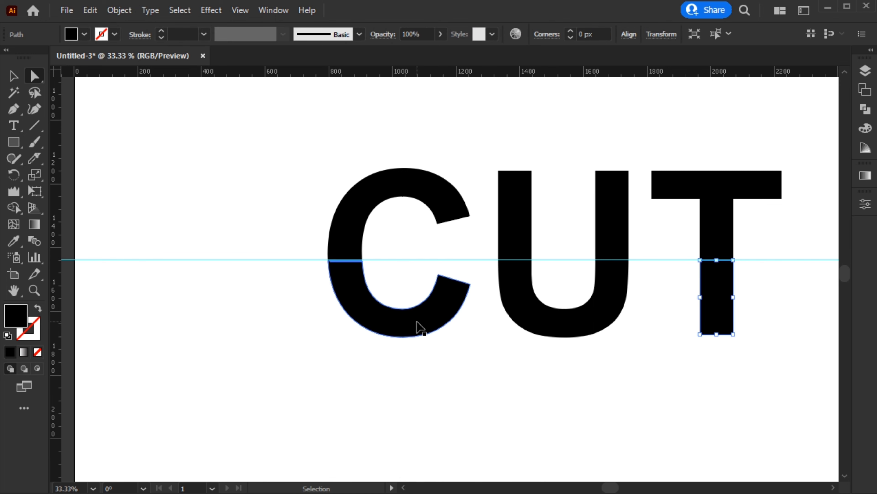
{"action": "key", "text": "ctrl+0"}
{"action": "left_click", "coordinate": [409, 296], "text": "shift"}
{"action": "left_click", "coordinate": [430, 298], "text": "shift"}
{"action": "scroll", "coordinate": [470, 328], "scroll_direction": "up", "scroll_amount": 2}
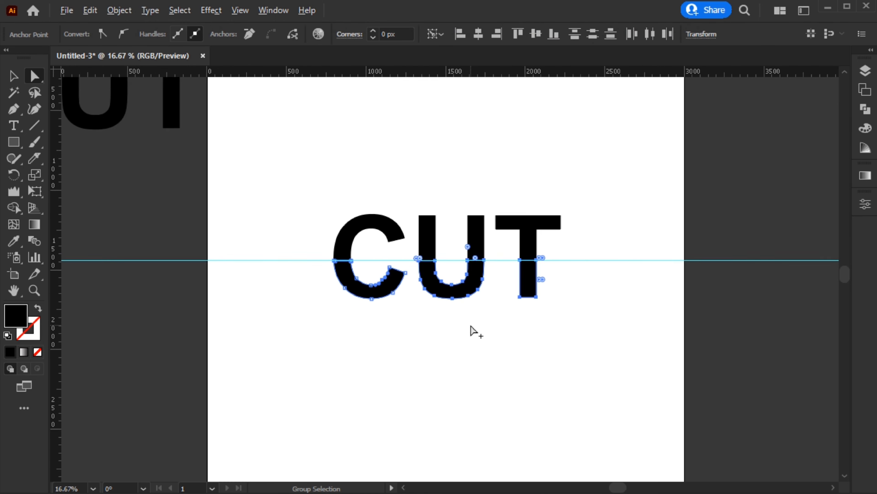
{"action": "key", "text": "ctrl+g"}
Step: Group the pieces of C, U and T that lie above the guide and deselect them
{"action": "left_click", "coordinate": [283, 208]}
{"action": "left_click", "coordinate": [408, 217], "text": "shift"}
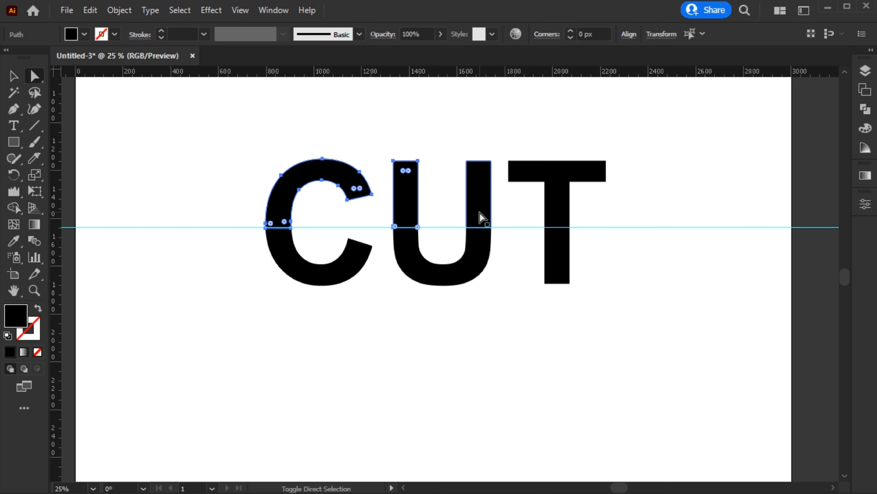
{"action": "left_click", "coordinate": [479, 212], "text": "shift"}
{"action": "left_click", "coordinate": [563, 216], "text": "shift"}
{"action": "key", "text": "ctrl+g"}
{"action": "left_click", "coordinate": [471, 353]}
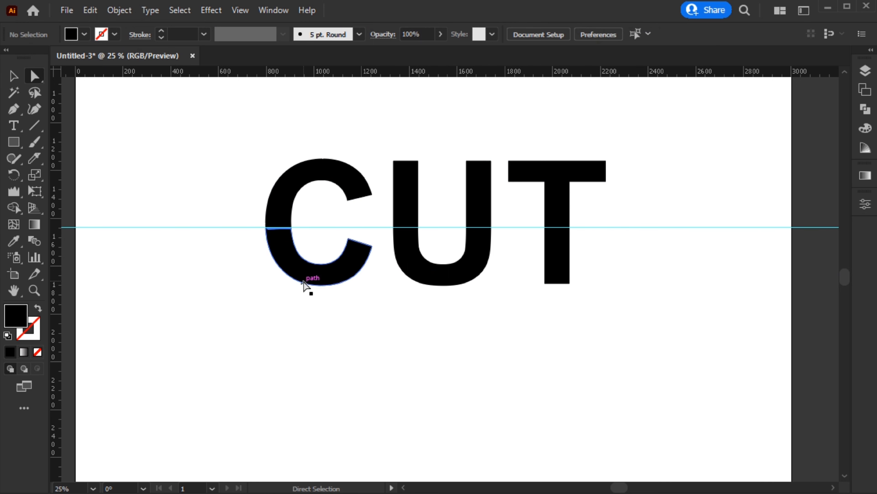
Step: Remove the horizontal guide running through the CUT letters
{"action": "left_click", "coordinate": [240, 10]}
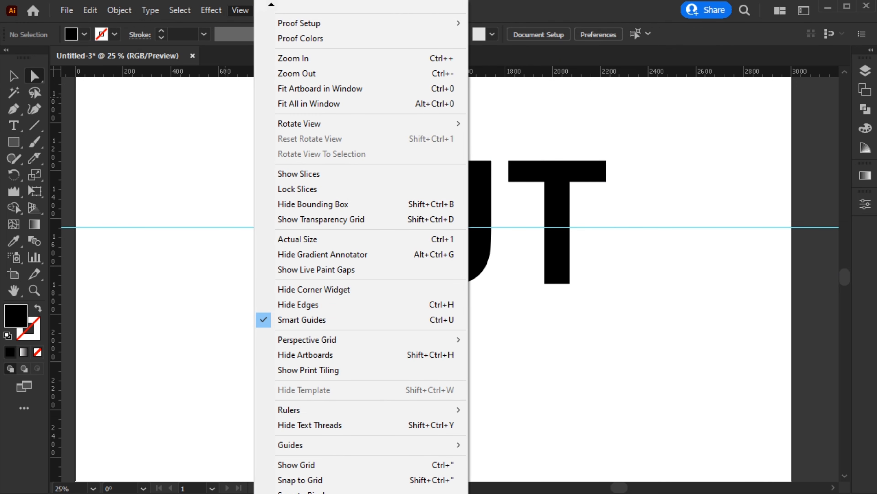
{"action": "mouse_move", "coordinate": [414, 445]}
{"action": "left_click", "coordinate": [508, 446]}
Step: Skew the lower half of CUT with Free Transform, shifting its upper edge about 80 px to the right
{"action": "left_click", "coordinate": [319, 265]}
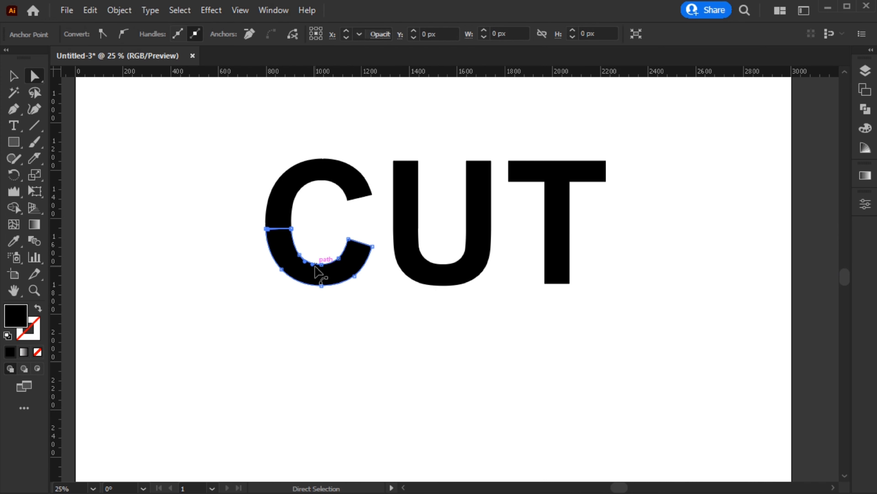
{"action": "key", "text": "v"}
{"action": "left_click", "coordinate": [435, 276], "text": "shift"}
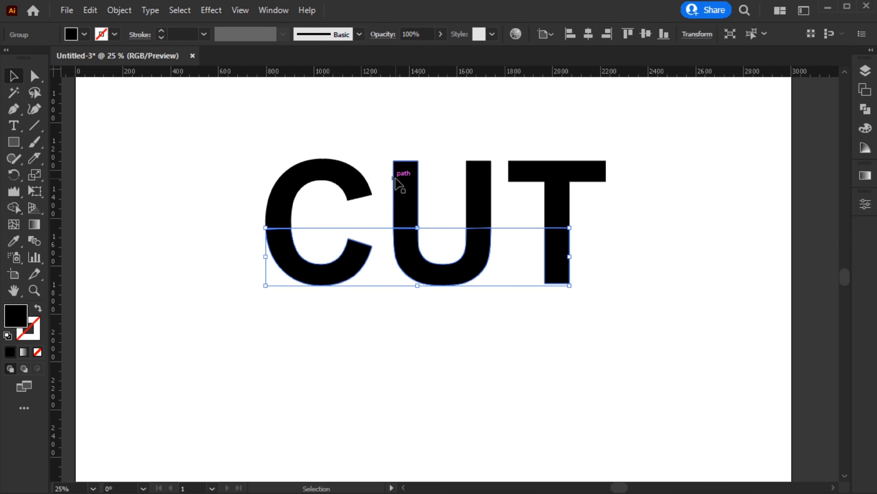
{"action": "left_click", "coordinate": [403, 181]}
{"action": "left_click", "coordinate": [351, 258]}
{"action": "left_click", "coordinate": [36, 194]}
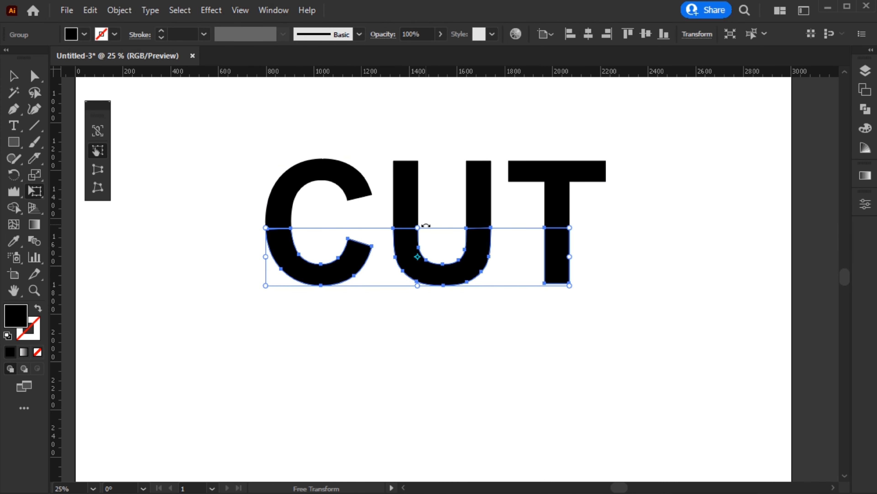
{"action": "scroll", "coordinate": [429, 227], "scroll_direction": "up", "scroll_amount": 1}
{"action": "left_click_drag", "start_coordinate": [414, 228], "coordinate": [446, 232]}
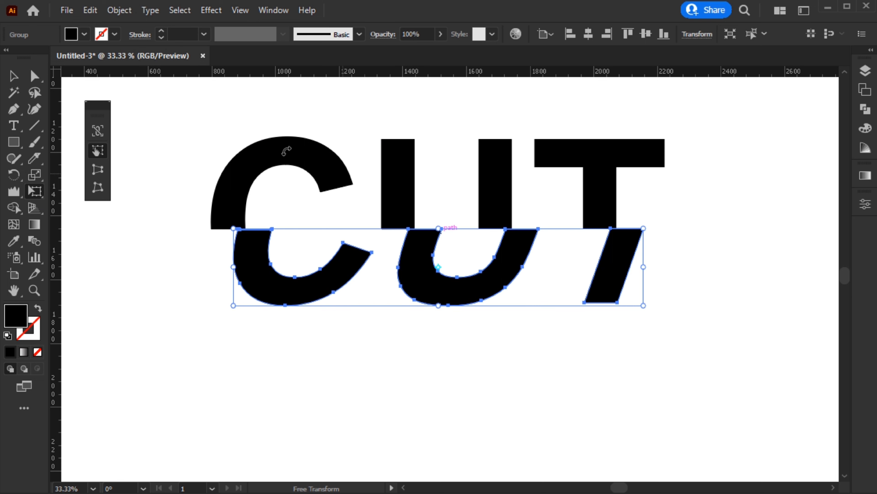
Step: Skew the upper half of CUT with Free Transform so its lower edge lines up with the slanted lower half, and deselect it
{"action": "key", "text": "v"}
{"action": "left_click", "coordinate": [403, 184]}
{"action": "left_click", "coordinate": [34, 192]}
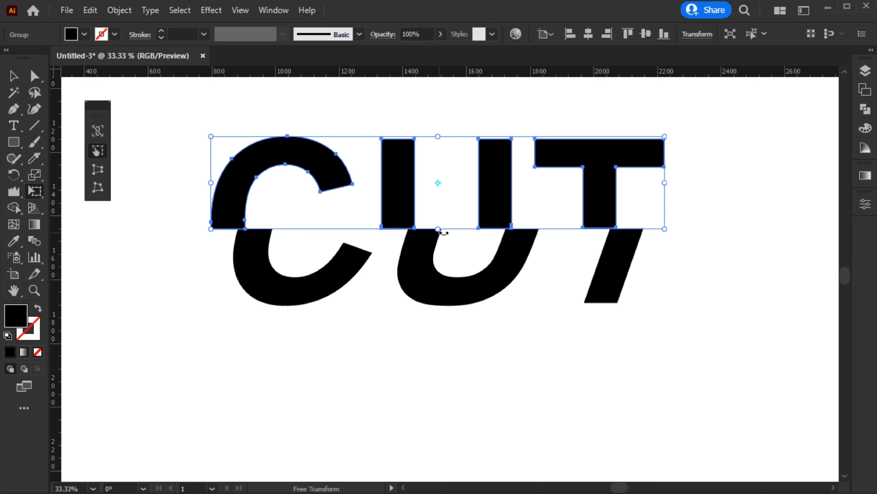
{"action": "left_click_drag", "start_coordinate": [438, 230], "coordinate": [462, 229]}
{"action": "left_click", "coordinate": [11, 75]}
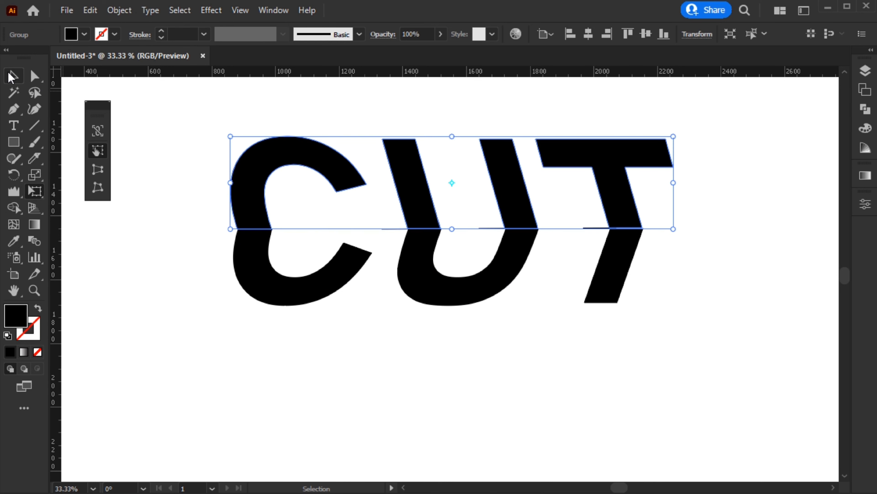
{"action": "left_click", "coordinate": [358, 343]}
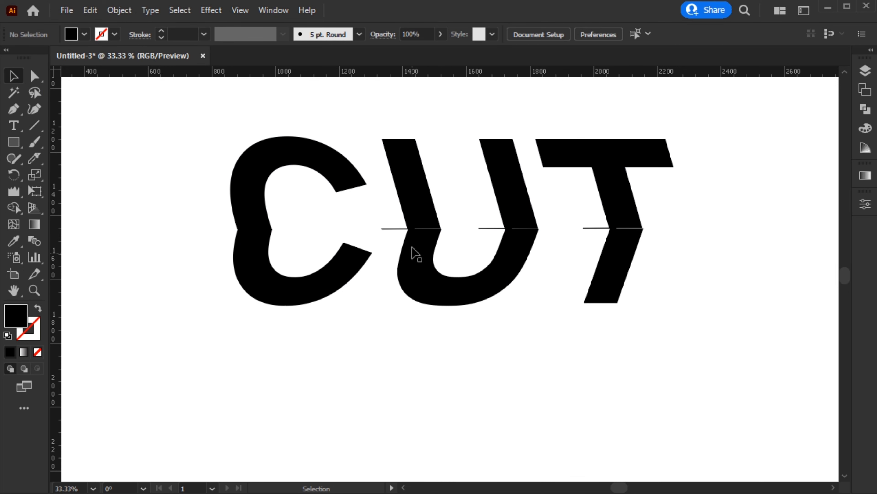
Step: Nudge the upper half of CUT upward in large increments to separate it from the lower half
{"action": "left_click", "coordinate": [516, 224]}
{"action": "key", "text": "shift+Up"}
{"action": "key", "text": "shift+Up"}
{"action": "key", "text": "shift+Up"}
{"action": "key", "text": "shift+Up"}
{"action": "key", "text": "shift+Up"}
{"action": "key", "text": "shift+Up"}
{"action": "key", "text": "shift+Up"}
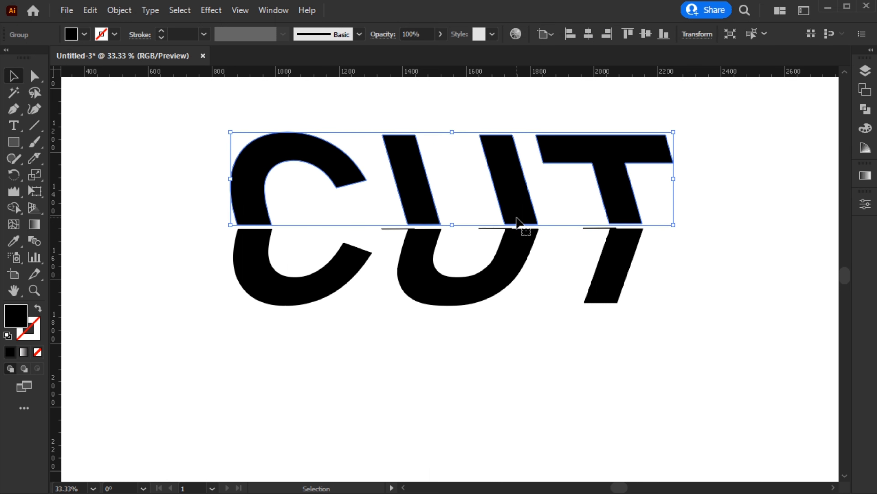
Step: Nudge the lower half of CUT downward in large increments to widen the gap at the cut
{"action": "left_click", "coordinate": [522, 263]}
{"action": "key", "text": "shift+Down"}
{"action": "key", "text": "shift+Down"}
{"action": "key", "text": "shift+Down"}
{"action": "key", "text": "shift+Down"}
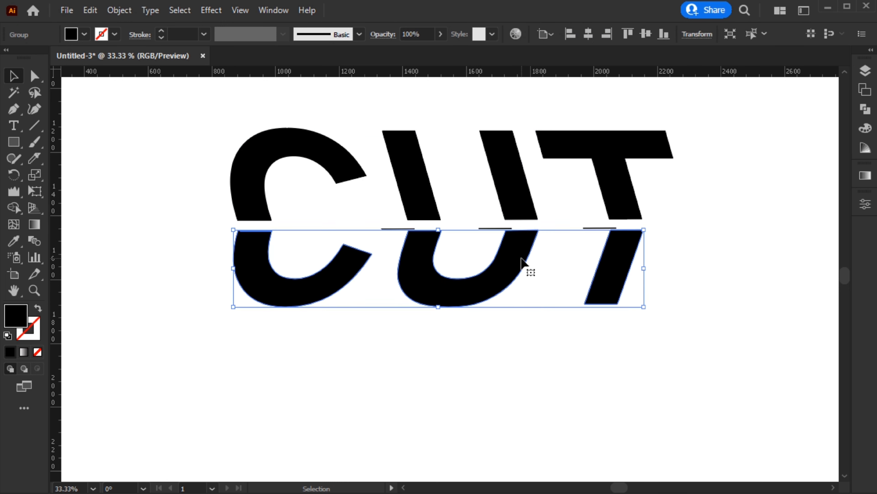
Step: Delete the thin leftover slivers in the gap between the two halves of CUT
{"action": "left_click", "coordinate": [374, 219]}
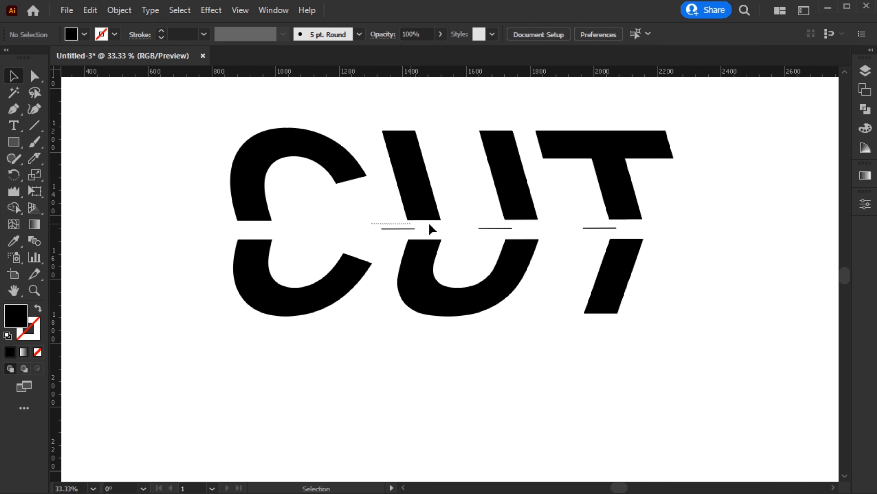
{"action": "left_click_drag", "start_coordinate": [626, 233], "coordinate": [624, 231]}
{"action": "key", "text": "Delete"}
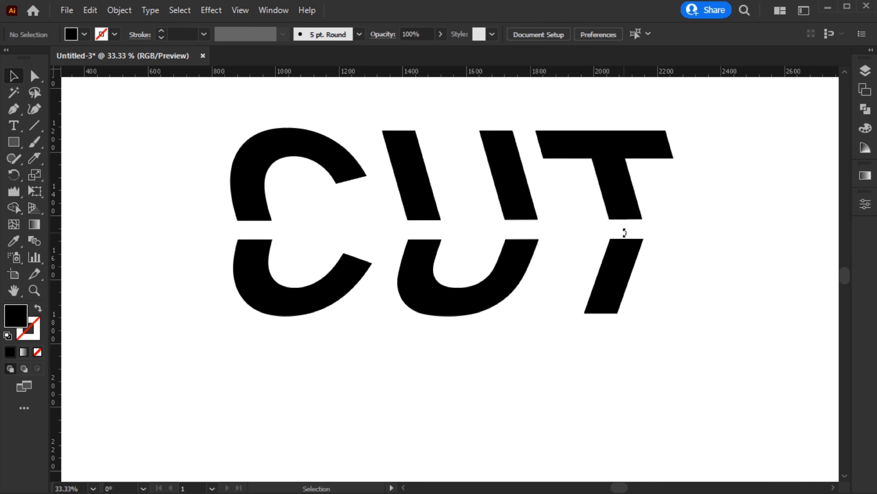
Step: Move the upper half of CUT back down until it meets the lower half, and deselect it
{"action": "left_click", "coordinate": [428, 193]}
{"action": "key", "text": "shift+Down"}
{"action": "key", "text": "shift+Down"}
{"action": "key", "text": "shift+Down"}
{"action": "key", "text": "shift+Down"}
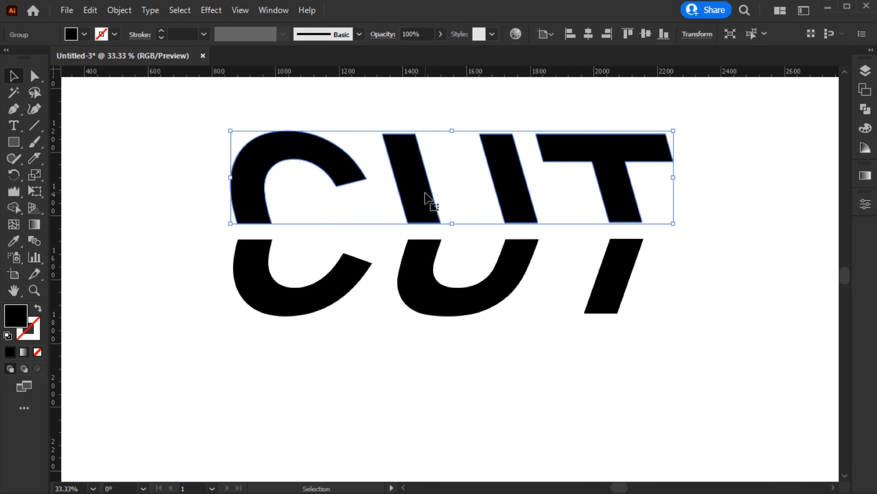
{"action": "key", "text": "shift+Down"}
{"action": "key", "text": "shift+Down"}
{"action": "key", "text": "shift+Down"}
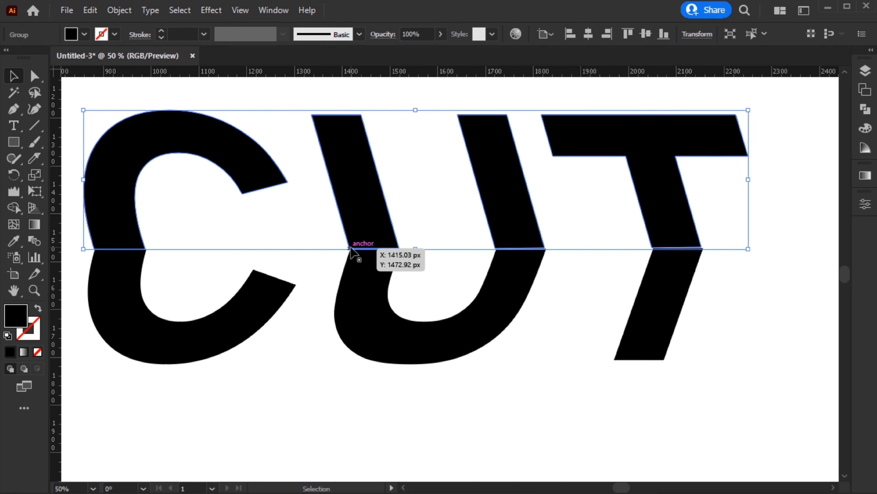
{"action": "left_click", "coordinate": [515, 387]}
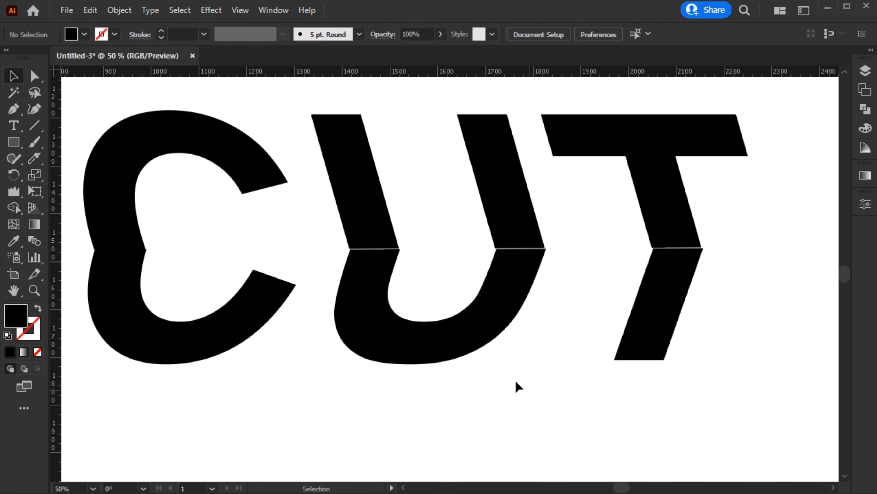
Step: Fine-tune the lower half of CUT so its upper edge snaps against the upper half along the cut
{"action": "left_click", "coordinate": [490, 341]}
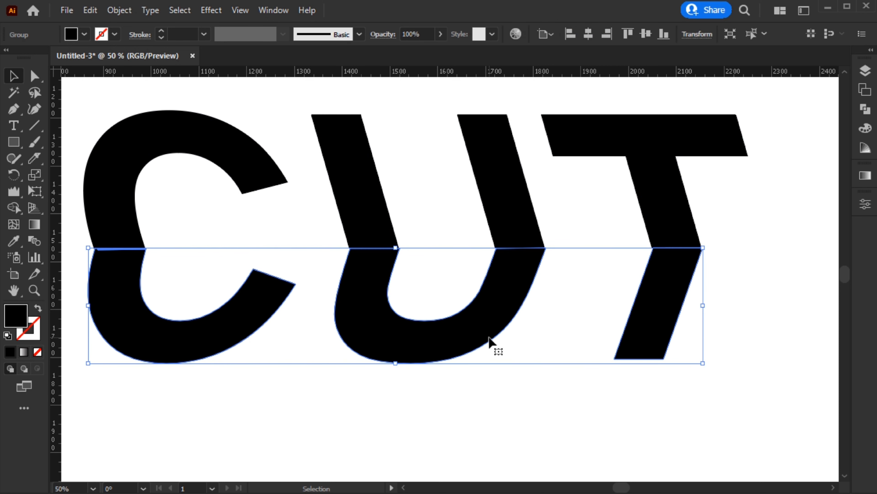
{"action": "left_click", "coordinate": [625, 416]}
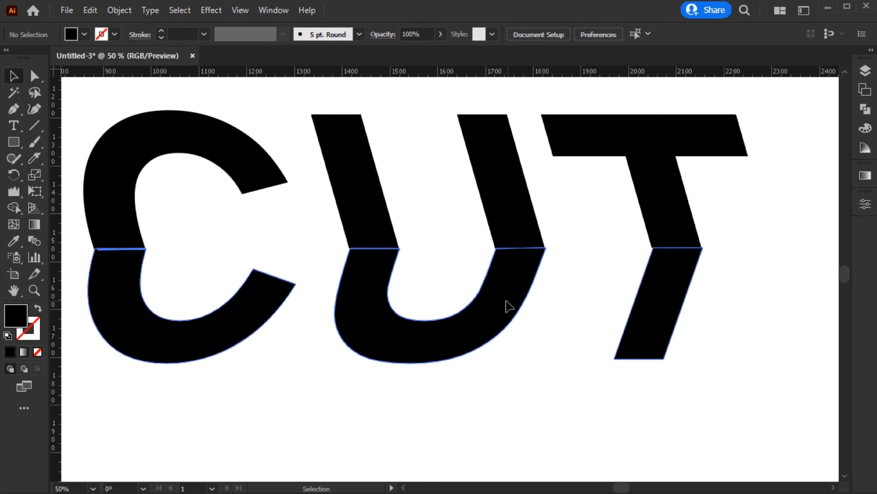
{"action": "left_click_drag", "start_coordinate": [511, 306], "coordinate": [505, 304]}
{"action": "scroll", "coordinate": [509, 257], "scroll_direction": "up", "scroll_amount": 5}
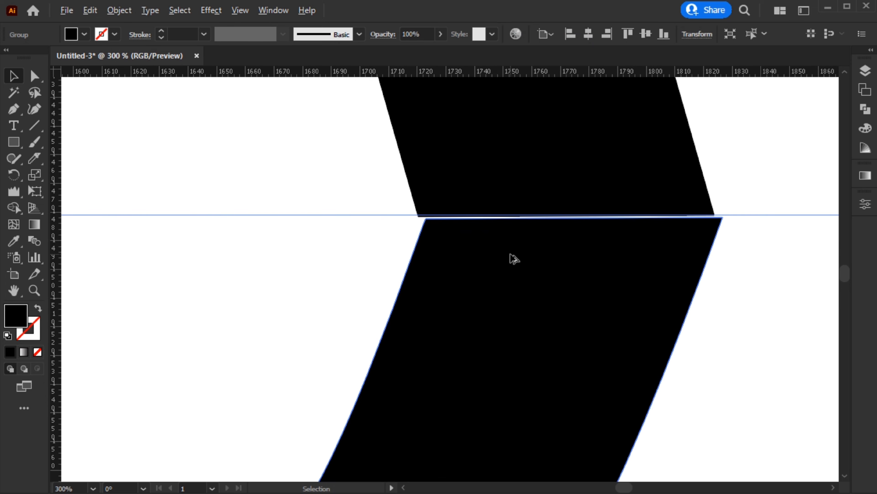
{"action": "left_click_drag", "start_coordinate": [509, 256], "coordinate": [487, 266]}
{"action": "key", "text": "ctrl+0"}
{"action": "left_click", "coordinate": [487, 393]}
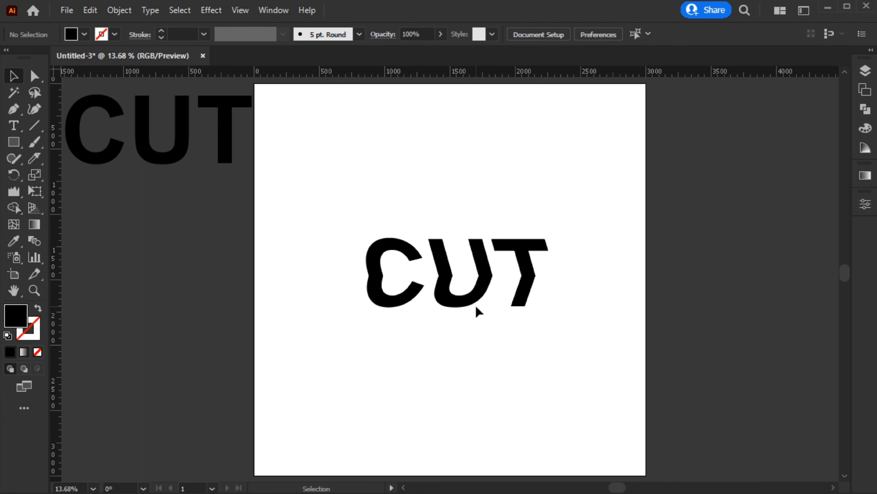
Step: Examine the seam between the two halves of the U up close for any remaining gap
{"action": "scroll", "coordinate": [474, 294], "scroll_direction": "up", "scroll_amount": 4}
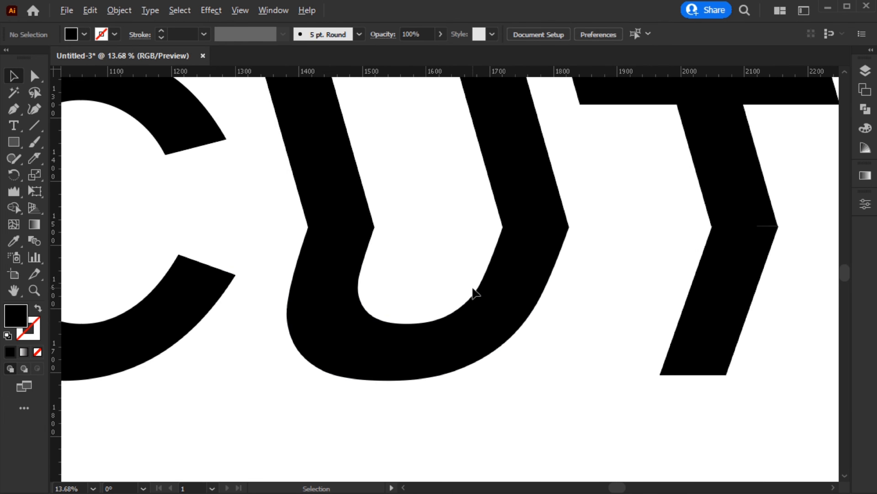
{"action": "scroll", "coordinate": [558, 239], "scroll_direction": "up", "scroll_amount": 3}
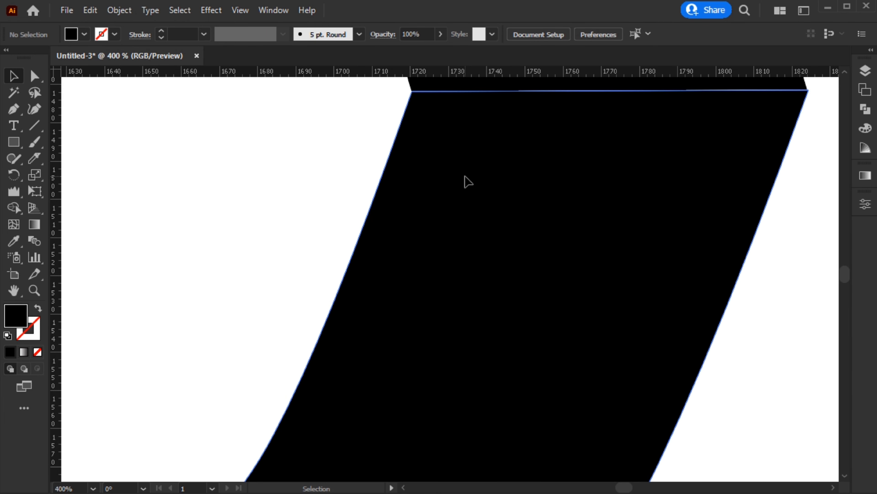
{"action": "left_click", "coordinate": [470, 186]}
{"action": "key", "text": "ctrl+0"}
{"action": "key", "text": "v"}
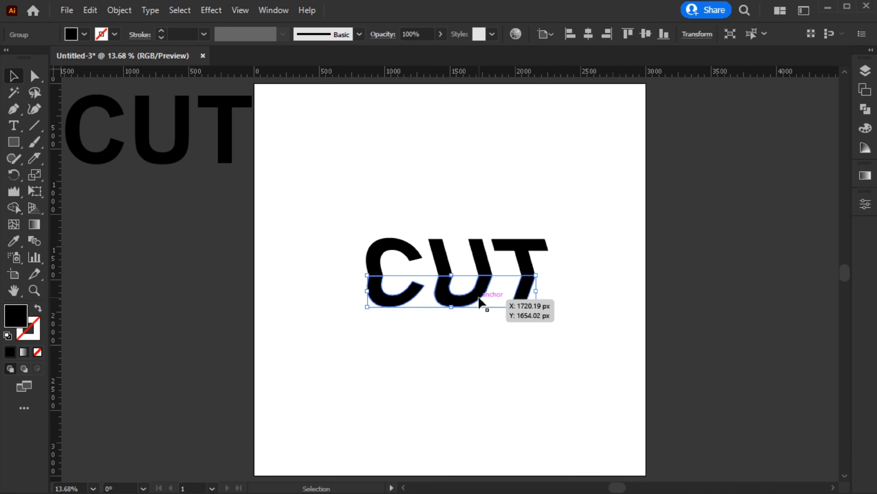
{"action": "left_click", "coordinate": [451, 323]}
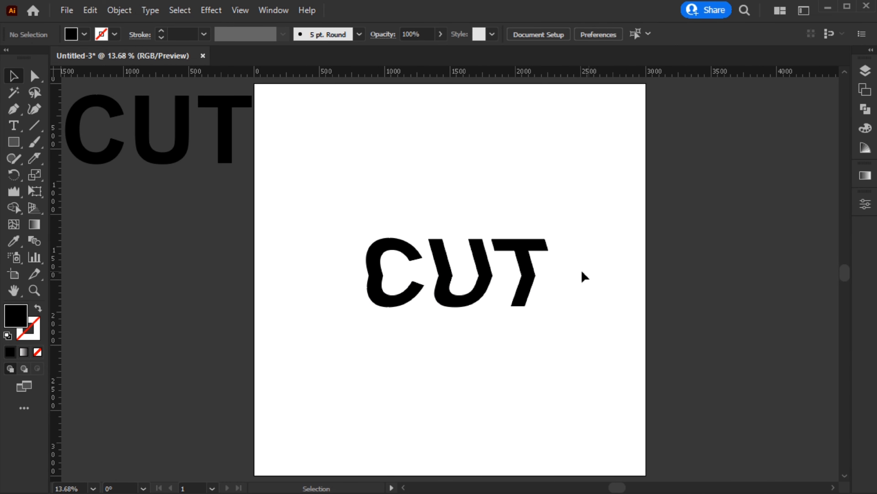
Step: Fill the lower half of CUT with dark grey and the upper half with very light grey from the color guide
{"action": "left_click", "coordinate": [518, 294]}
{"action": "left_click", "coordinate": [865, 148]}
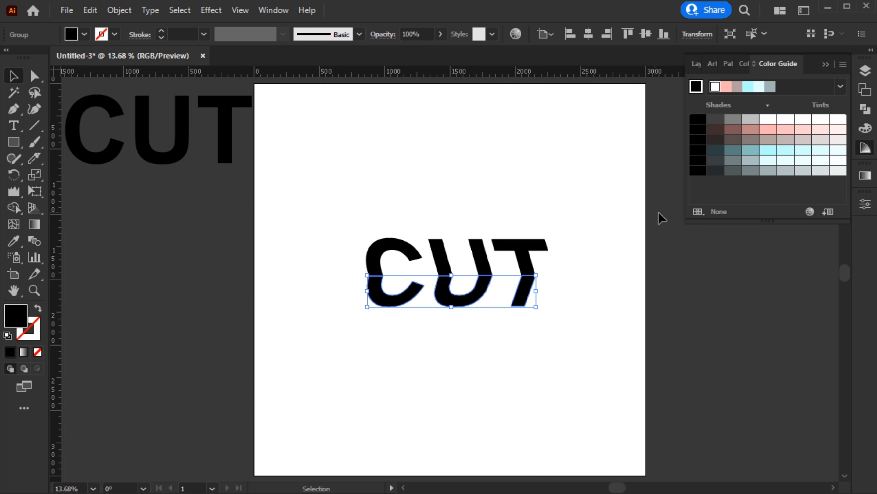
{"action": "left_click", "coordinate": [737, 171]}
{"action": "left_click", "coordinate": [579, 298]}
{"action": "left_click", "coordinate": [487, 271]}
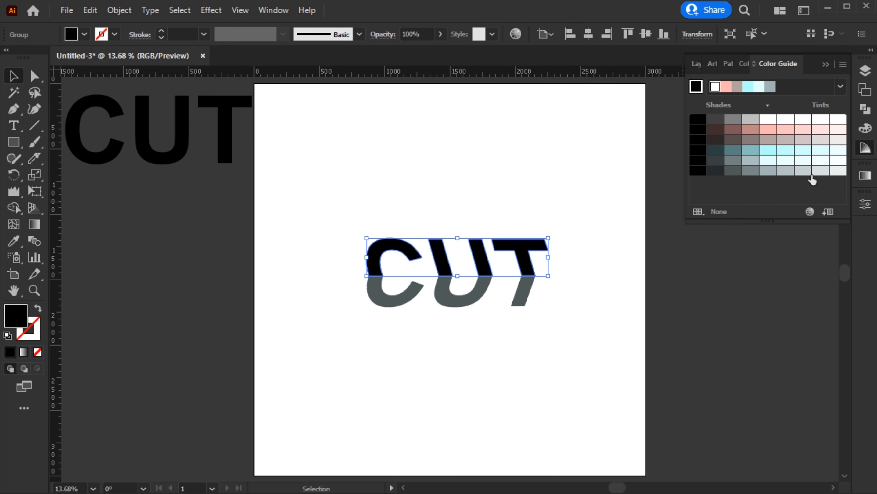
{"action": "left_click", "coordinate": [820, 171]}
{"action": "left_click", "coordinate": [618, 206]}
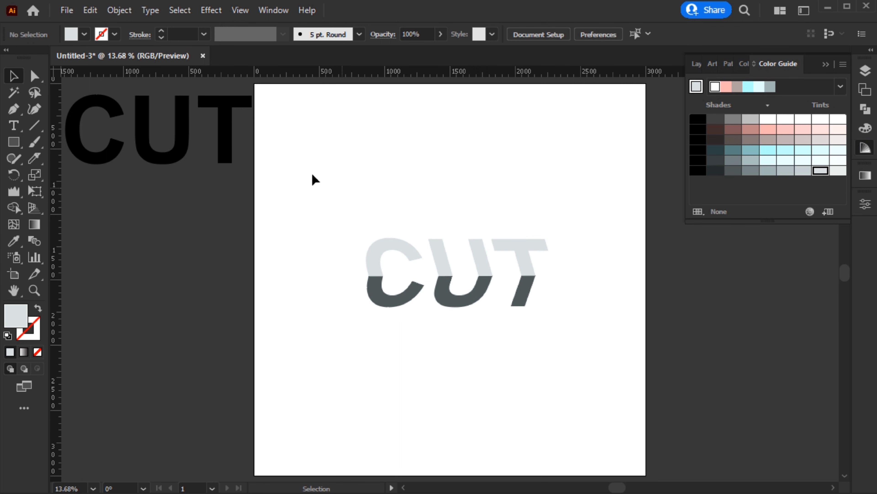
Step: Place the original black CUT text behind the folded letters as a shadow and fine-tune its alignment with them
{"action": "left_click_drag", "start_coordinate": [182, 141], "coordinate": [476, 281]}
{"action": "key", "text": "ctrl+shift+bracketleft"}
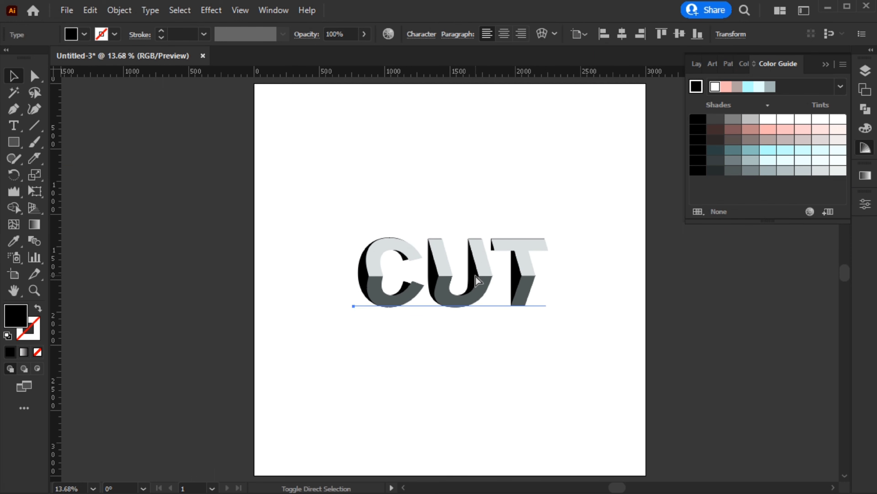
{"action": "scroll", "coordinate": [435, 254], "scroll_direction": "up", "scroll_amount": 3}
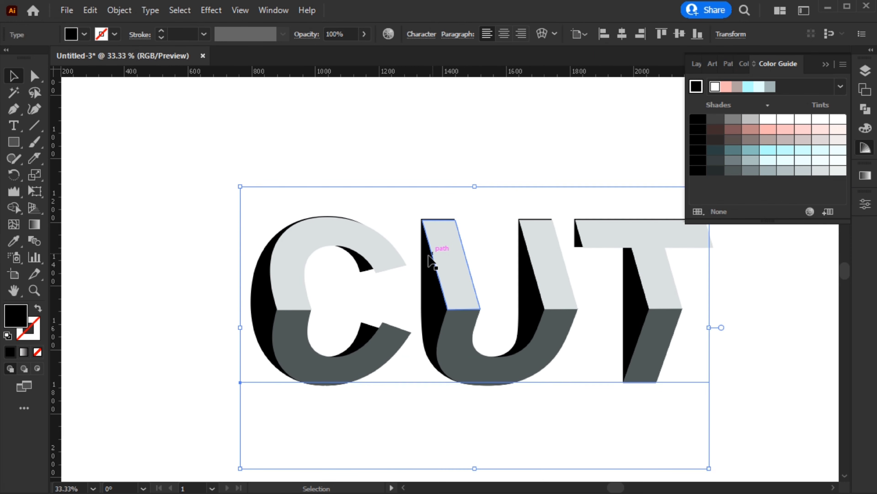
{"action": "left_click_drag", "start_coordinate": [261, 300], "coordinate": [258, 299]}
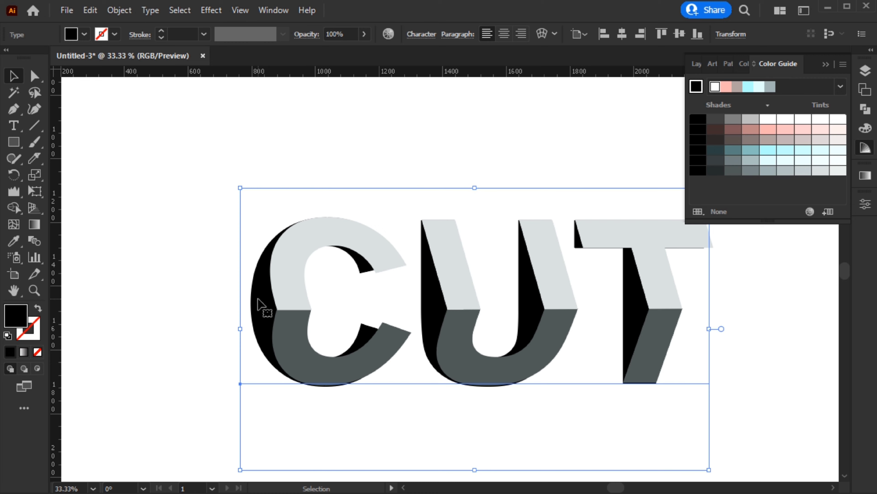
{"action": "scroll", "coordinate": [262, 305], "scroll_direction": "down", "scroll_amount": 3}
{"action": "left_click", "coordinate": [326, 182]}
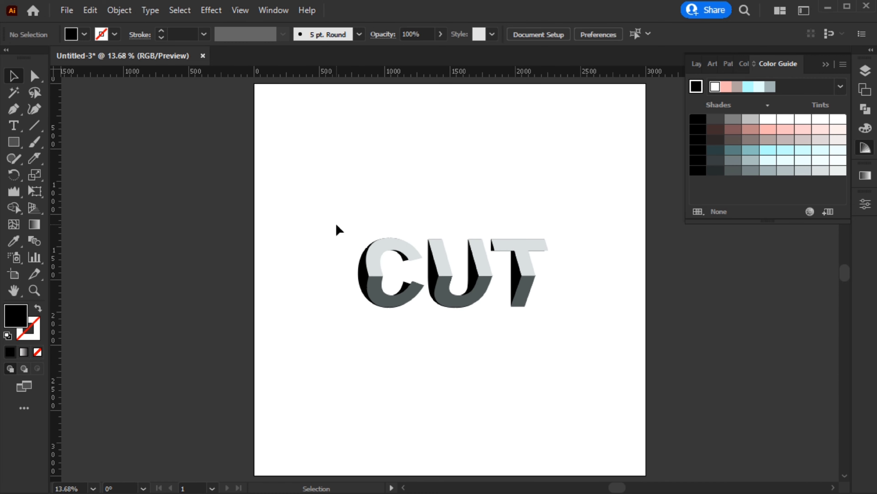
Step: Enlarge the folded letters together with the black text and reposition them at the center of the artboard
{"action": "left_click_drag", "start_coordinate": [337, 225], "coordinate": [570, 369]}
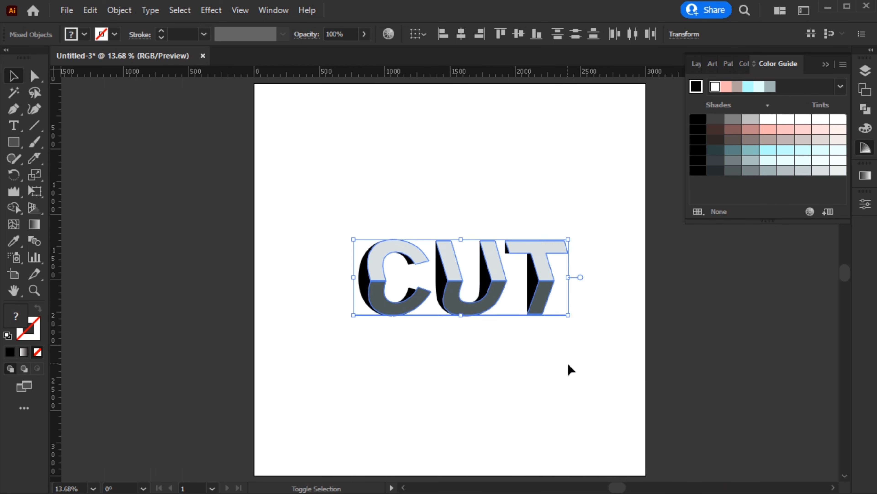
{"action": "left_click", "coordinate": [332, 190]}
{"action": "left_click_drag", "start_coordinate": [324, 190], "coordinate": [615, 411]}
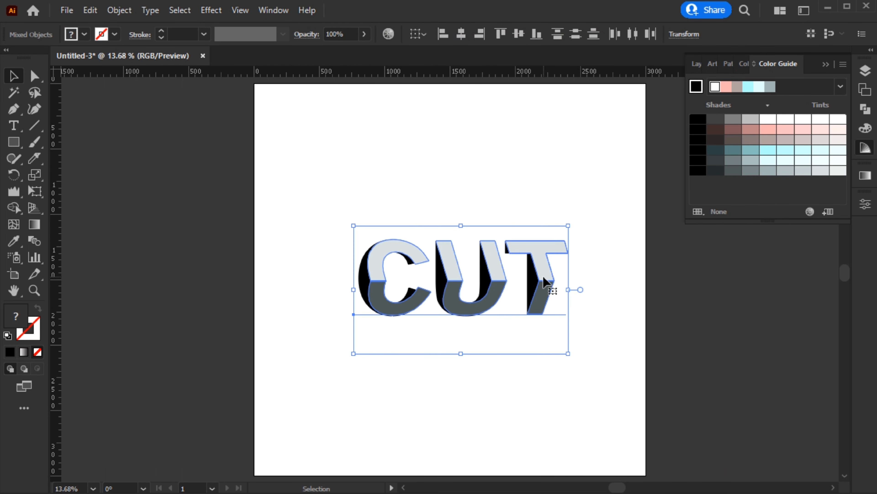
{"action": "left_click_drag", "start_coordinate": [553, 294], "coordinate": [533, 290]}
{"action": "left_click", "coordinate": [413, 147]}
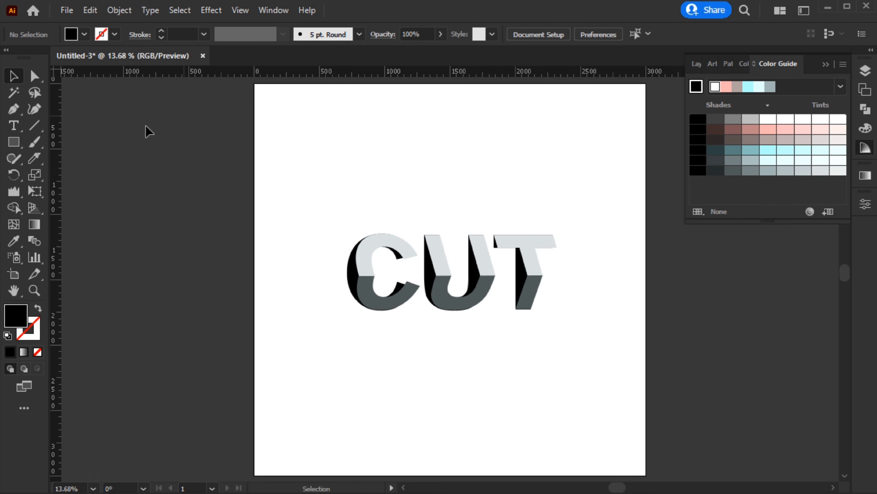
Step: Add a black artboard-sized square, send it behind the lettering and center it horizontally and vertically on the artboard
{"action": "key", "text": "m"}
{"action": "left_click", "coordinate": [309, 176]}
{"action": "key", "text": "Return"}
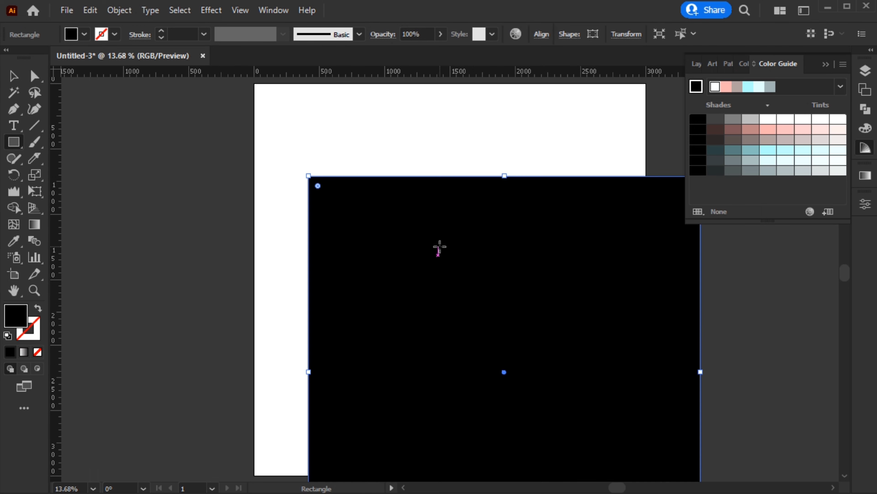
{"action": "key", "text": "ctrl+shift+bracketleft"}
{"action": "left_click", "coordinate": [541, 34]}
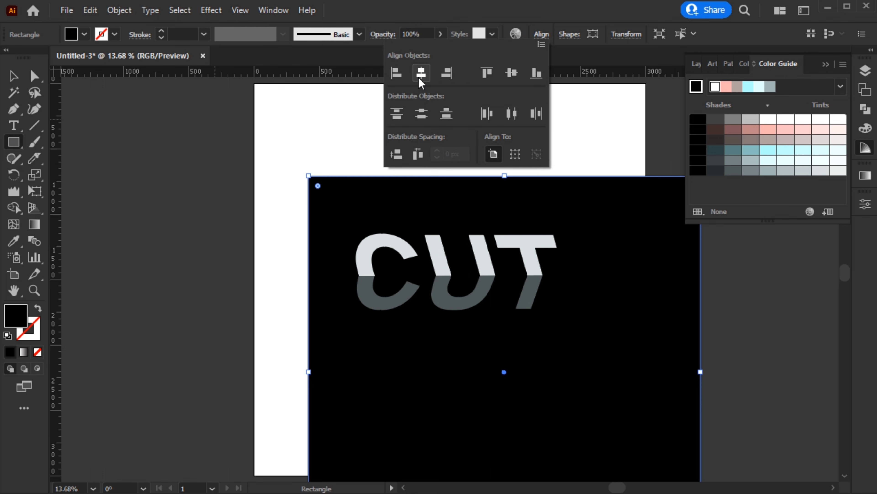
{"action": "left_click", "coordinate": [421, 74]}
{"action": "left_click", "coordinate": [511, 72]}
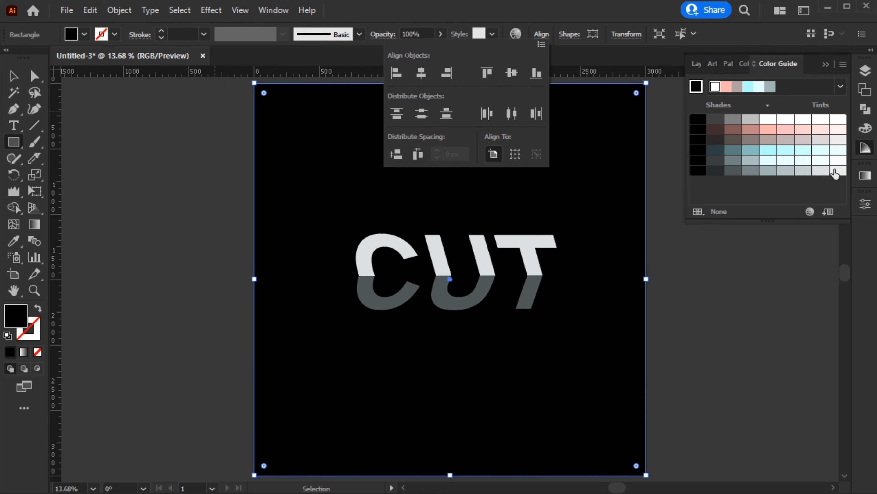
Step: Fill the background square with the lightest grey tint in the bottom row of the color guide and deselect it
{"action": "left_click", "coordinate": [835, 173]}
{"action": "left_click", "coordinate": [836, 171]}
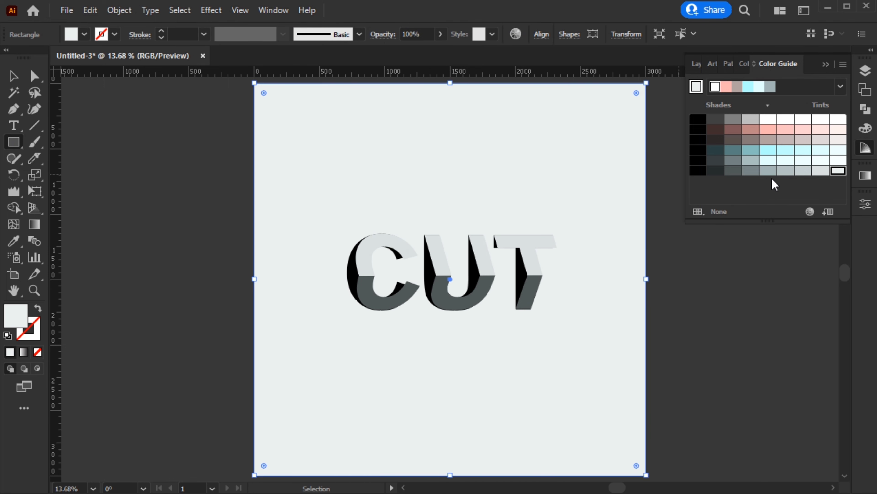
{"action": "left_click", "coordinate": [715, 170]}
{"action": "left_click", "coordinate": [836, 172]}
{"action": "left_click", "coordinate": [13, 75]}
{"action": "left_click", "coordinate": [144, 164]}
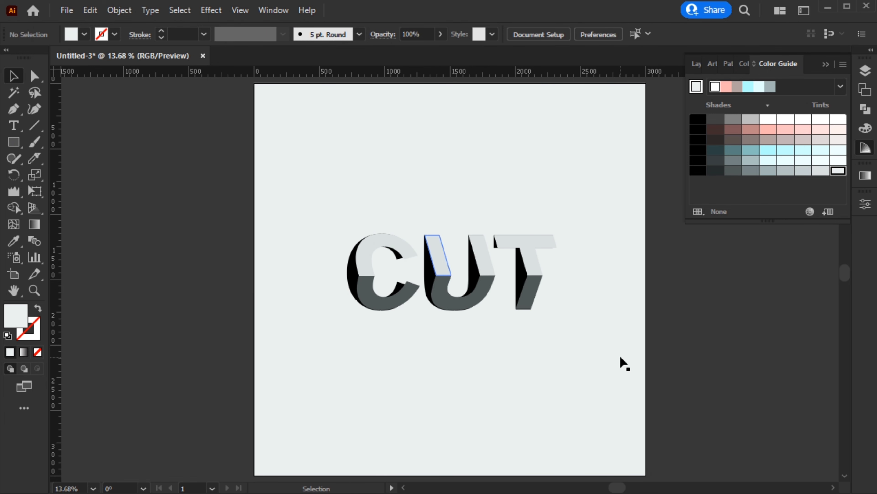
Step: Try a near-black shade on the lower half of the CUT letters and return the fill to dark grey
{"action": "left_click", "coordinate": [539, 305]}
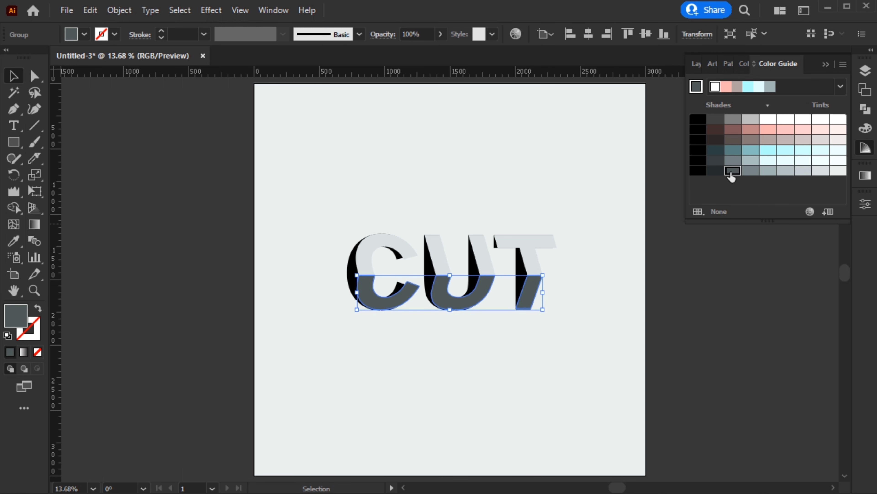
{"action": "left_click", "coordinate": [716, 170]}
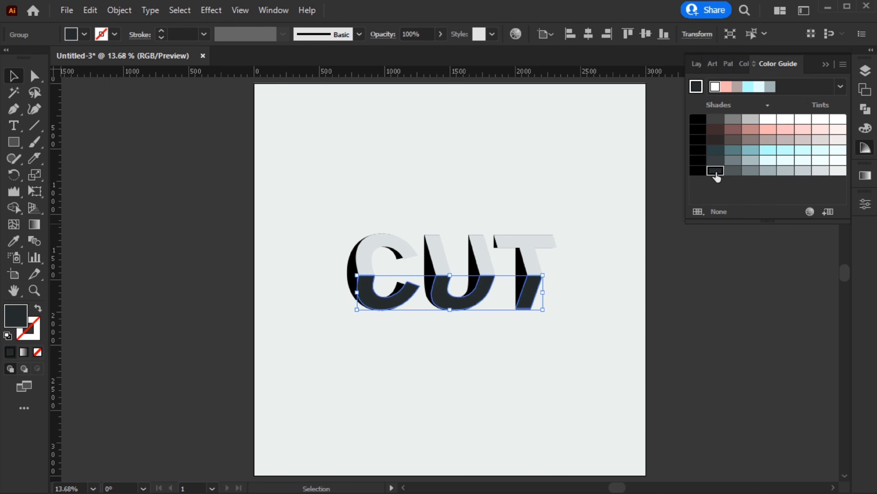
{"action": "left_click", "coordinate": [733, 170]}
{"action": "left_click", "coordinate": [6, 51]}
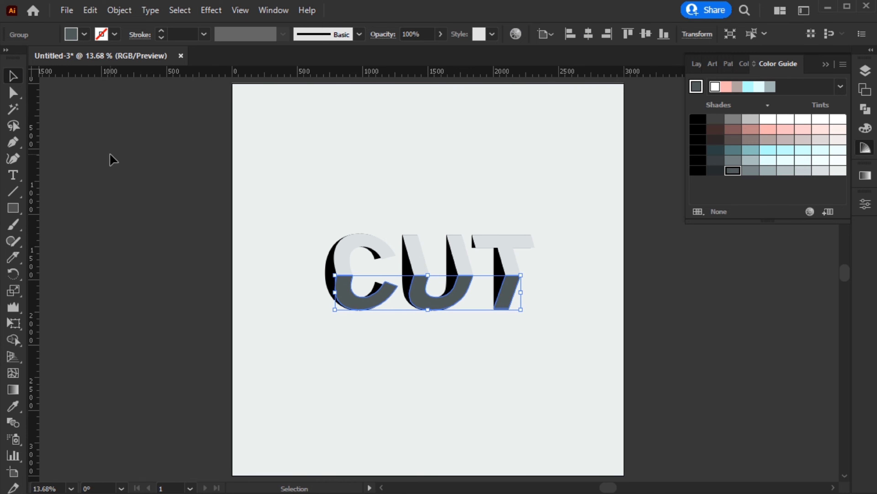
{"action": "left_click", "coordinate": [685, 311]}
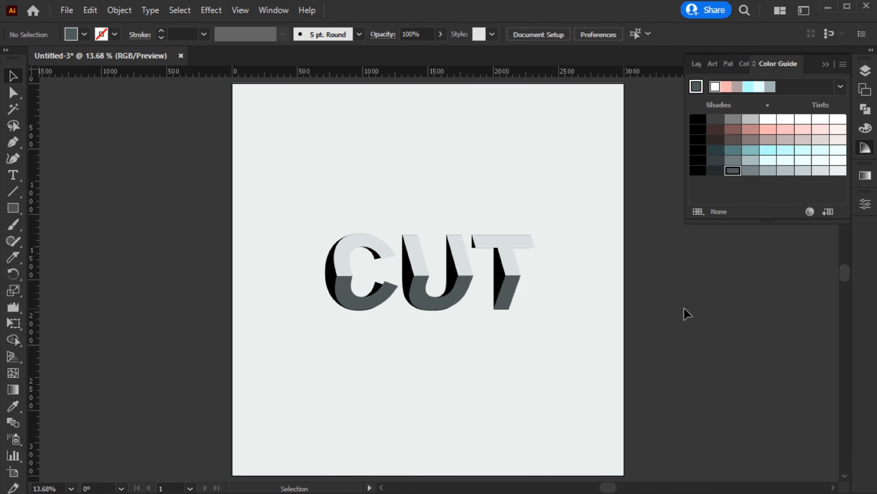